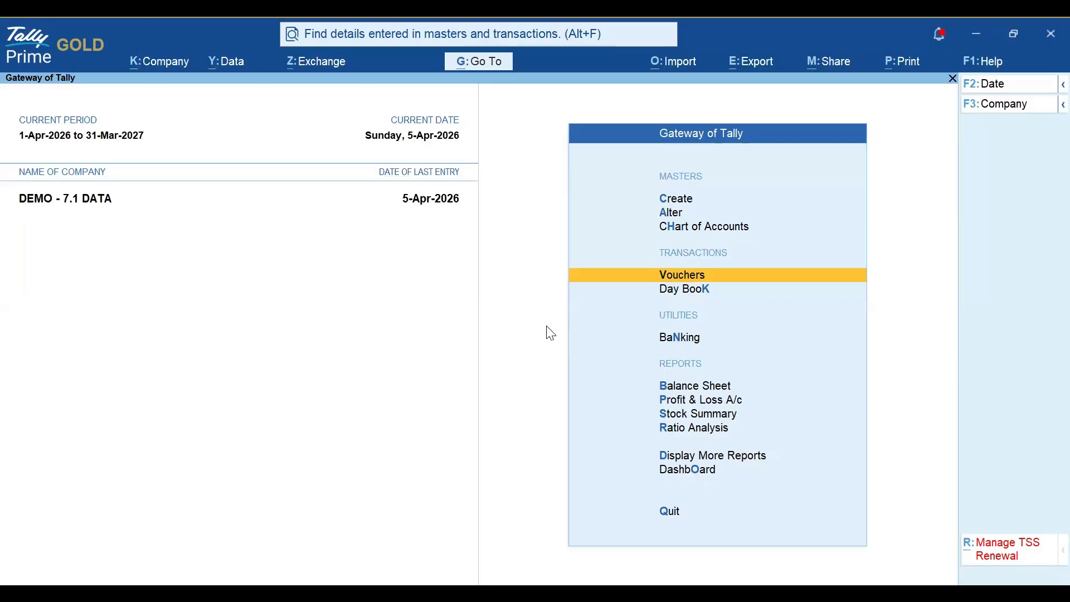
Open sales voucher No. 5 from the Day Book for printing and preview its tax invoice.
{"action": "key", "text": "Down"}
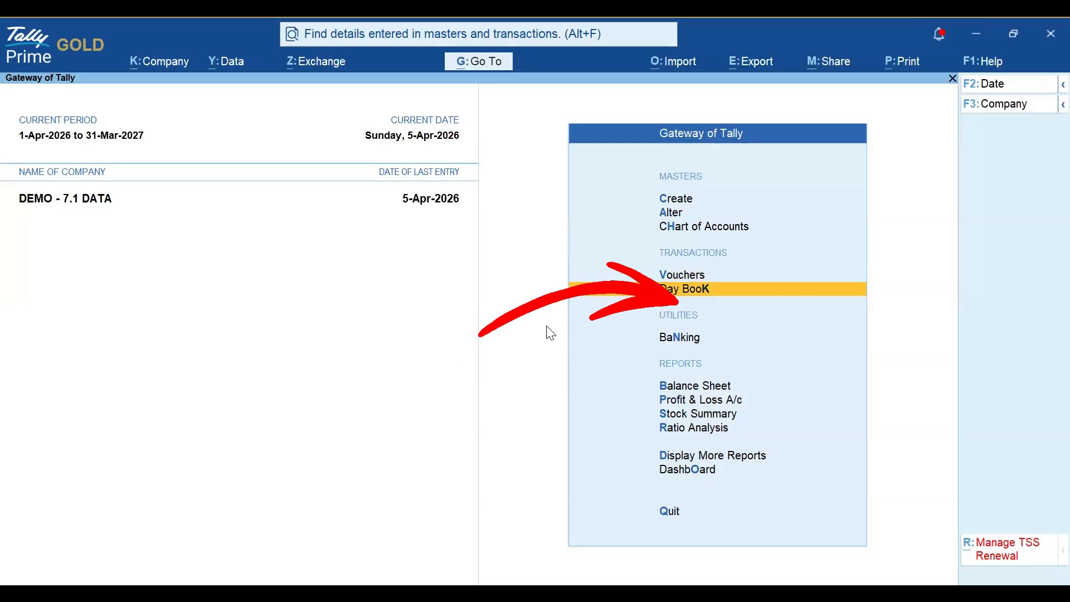
{"action": "key", "text": "Return"}
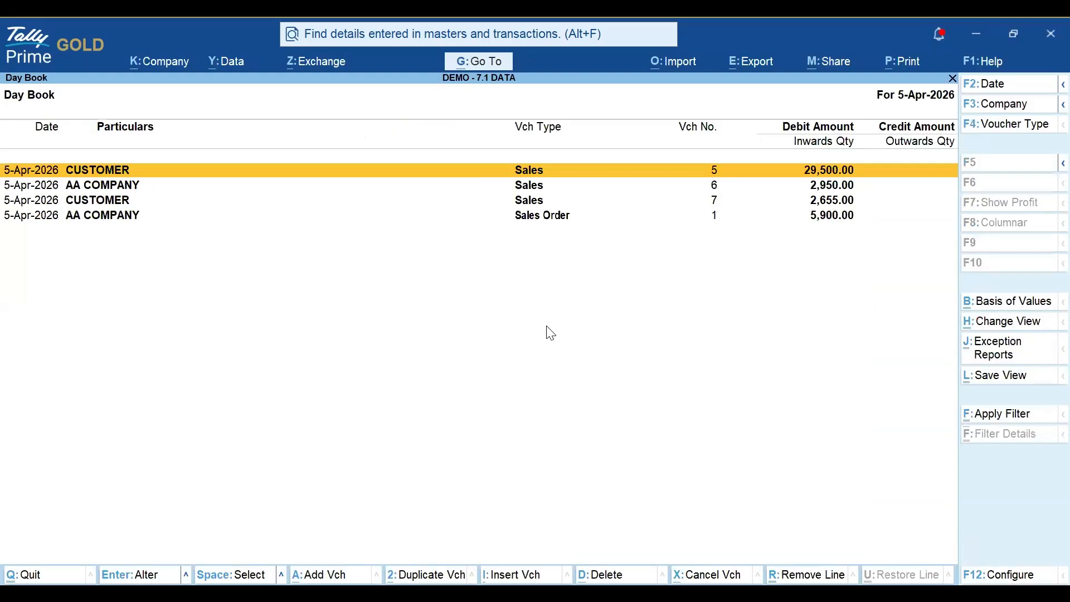
{"action": "key", "text": "Return"}
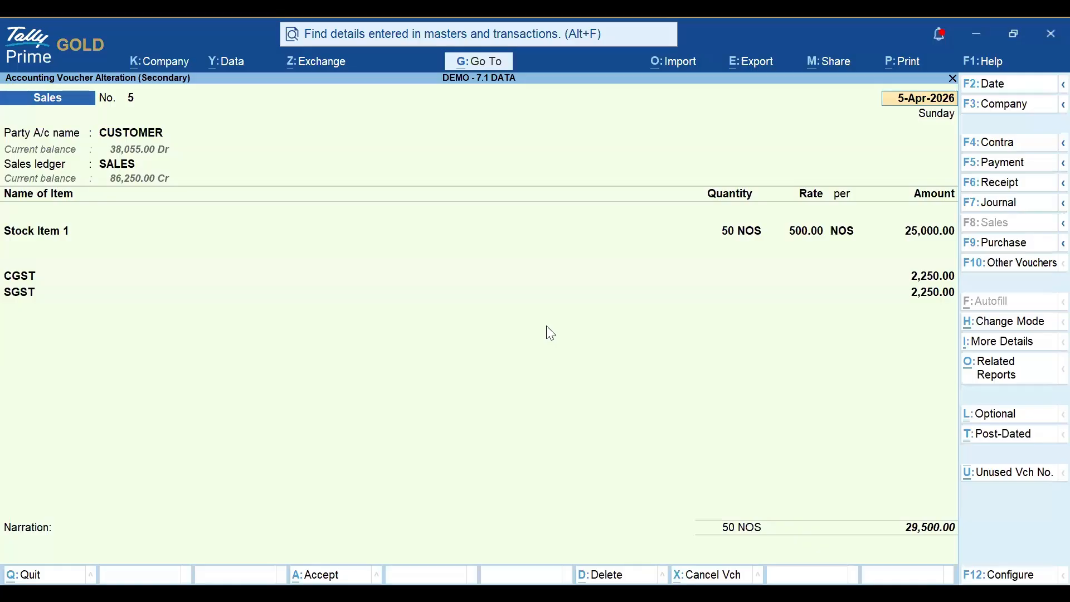
{"action": "key", "text": "ctrl+p"}
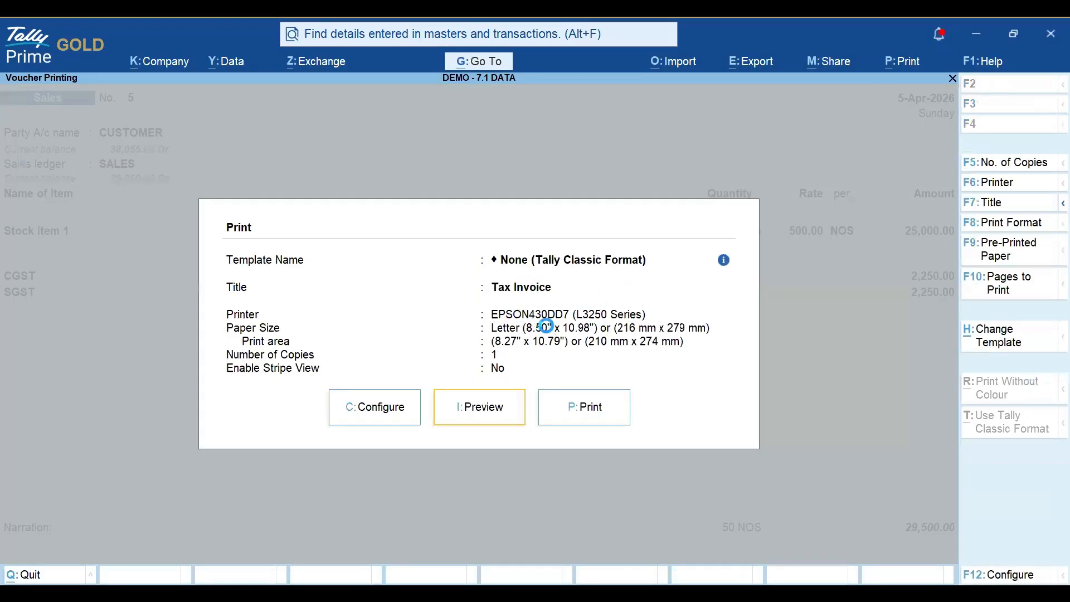
{"action": "key", "text": "i"}
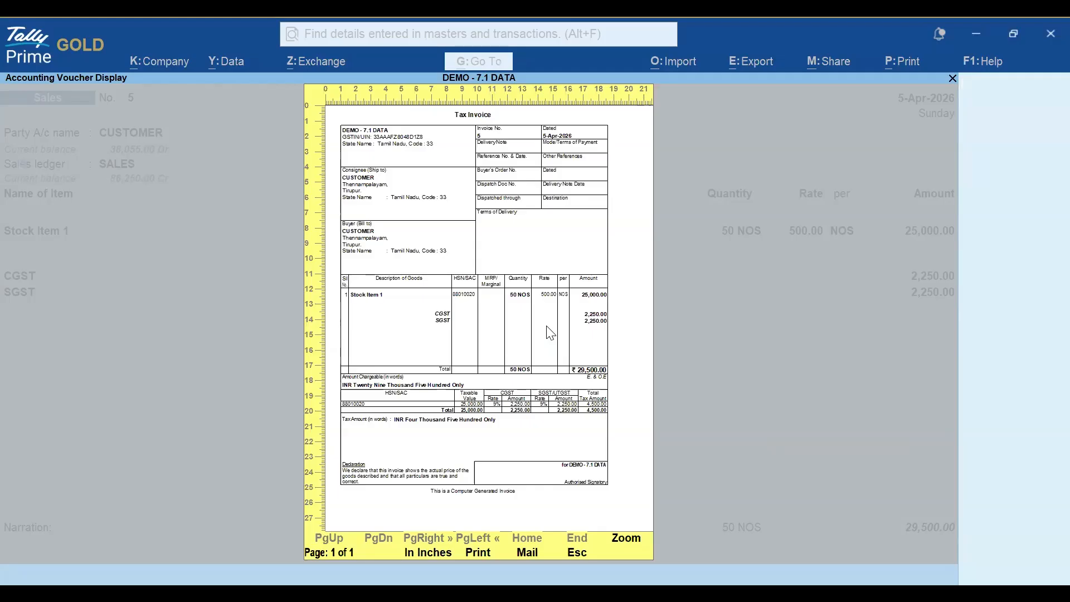
{"action": "key", "text": "Escape"}
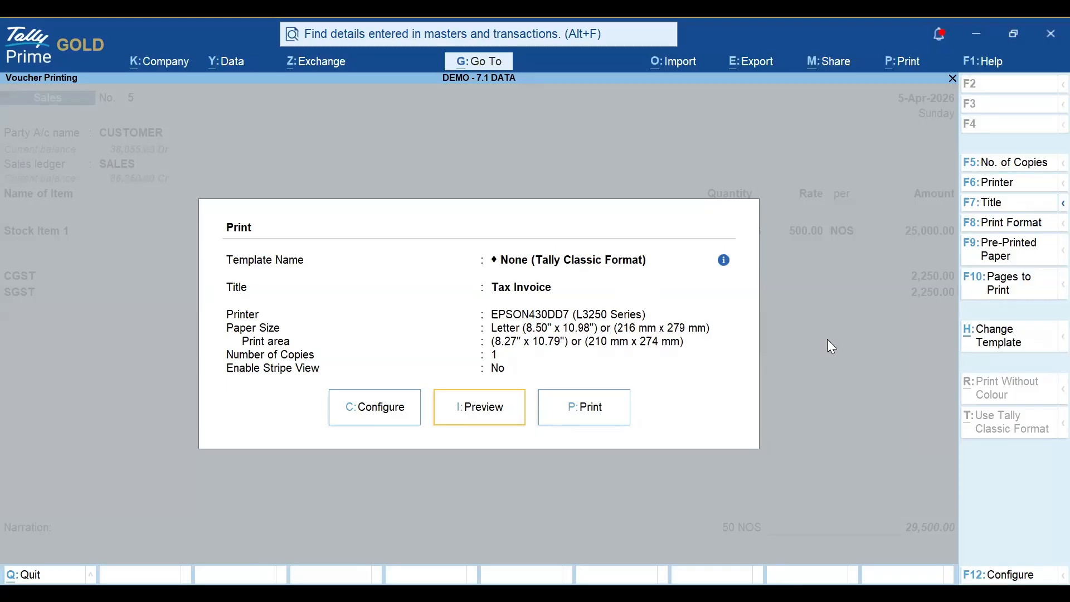
Switch to changing the invoice template, browse the available designs and settle on Template 3.
{"action": "left_click", "coordinate": [1022, 339]}
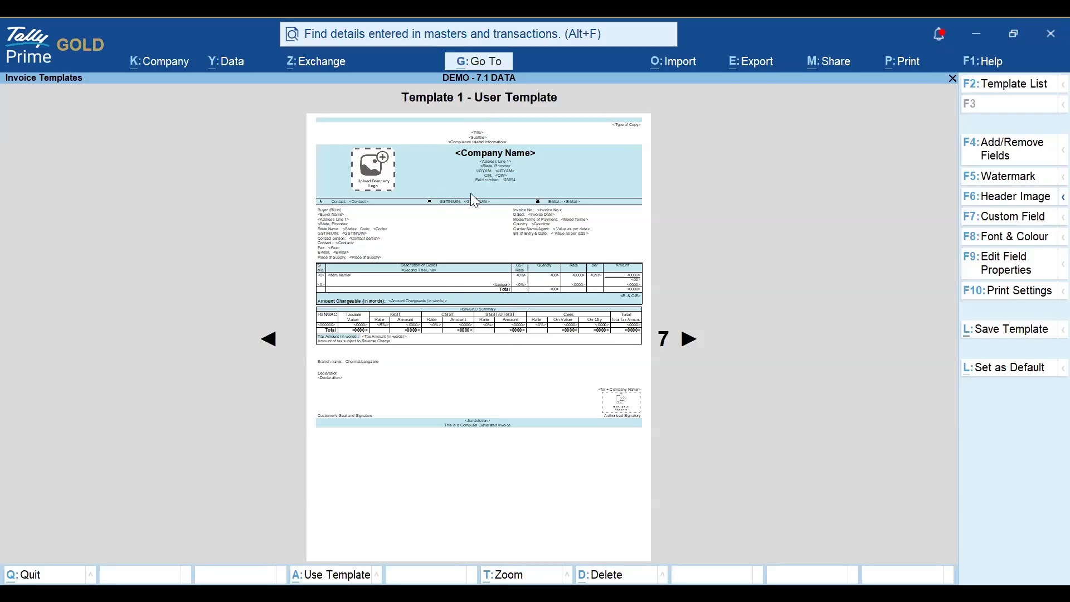
{"action": "left_click", "coordinate": [689, 340]}
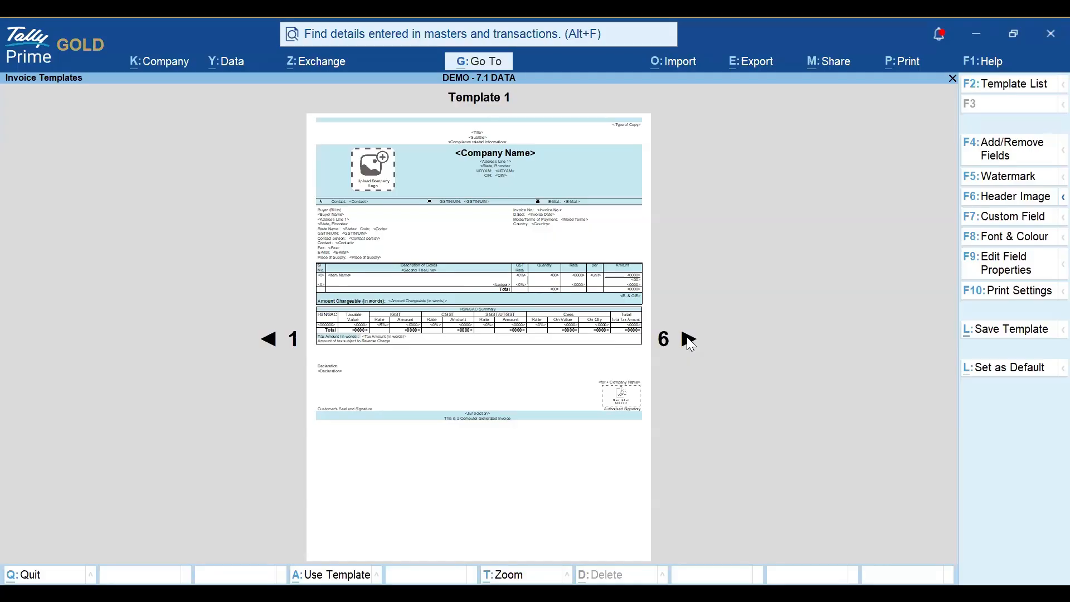
{"action": "left_click", "coordinate": [689, 341]}
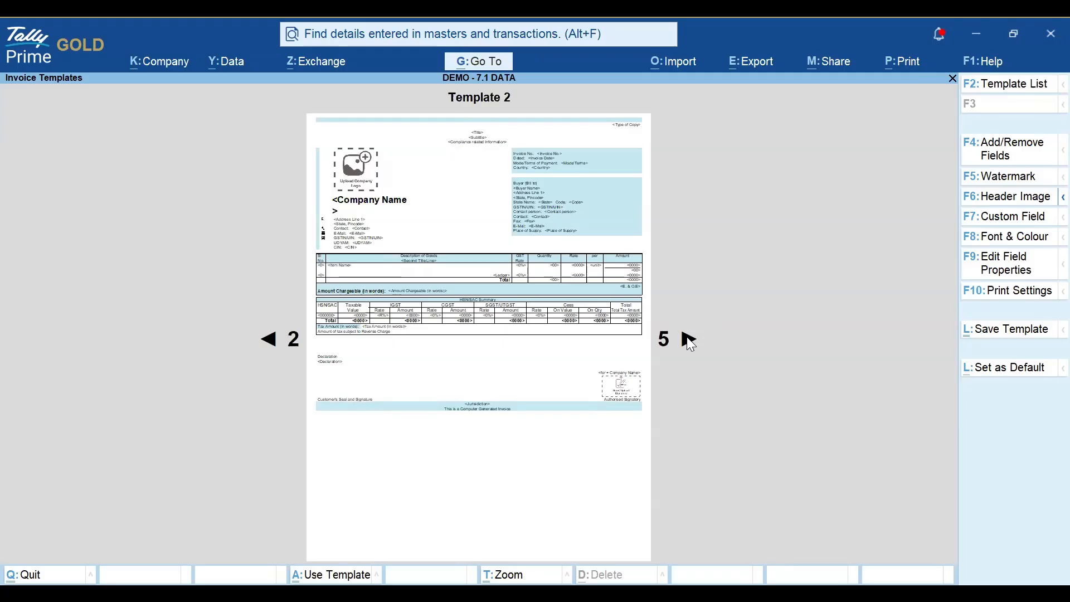
{"action": "left_click", "coordinate": [690, 341]}
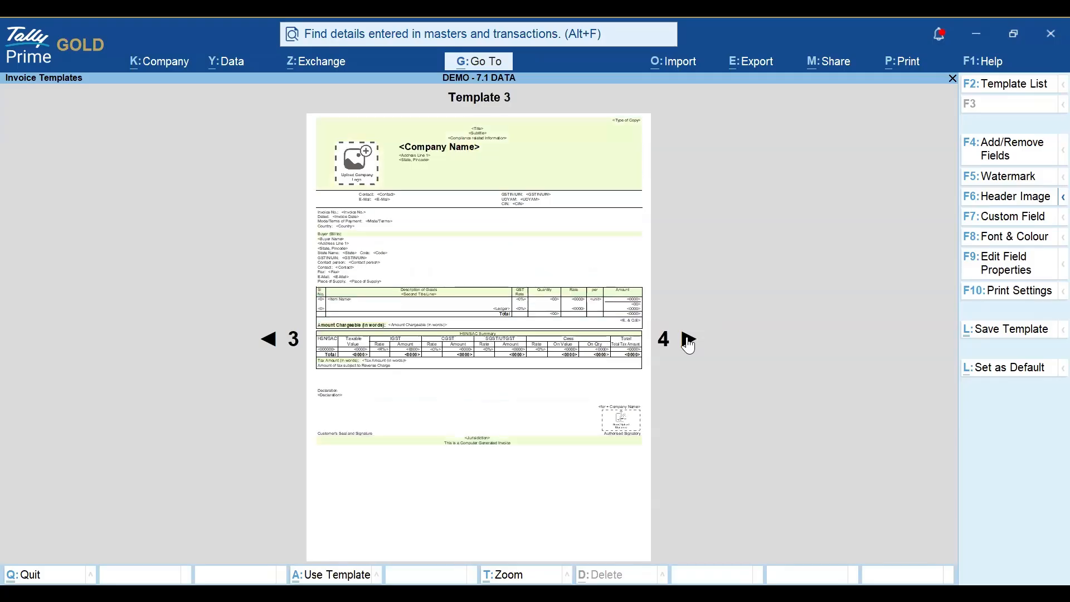
{"action": "left_click", "coordinate": [690, 341]}
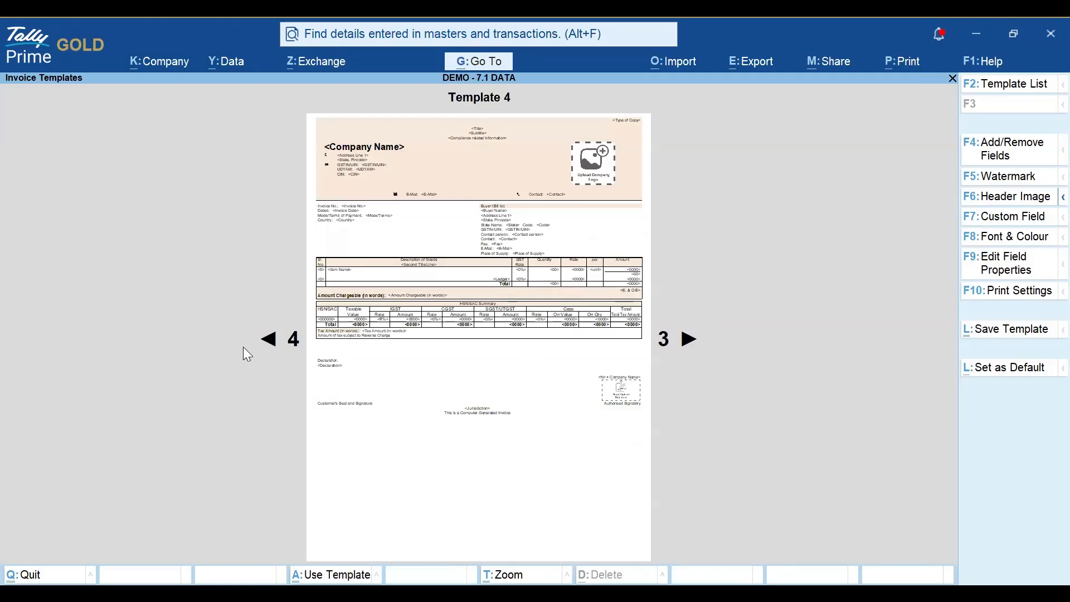
{"action": "left_click", "coordinate": [693, 340]}
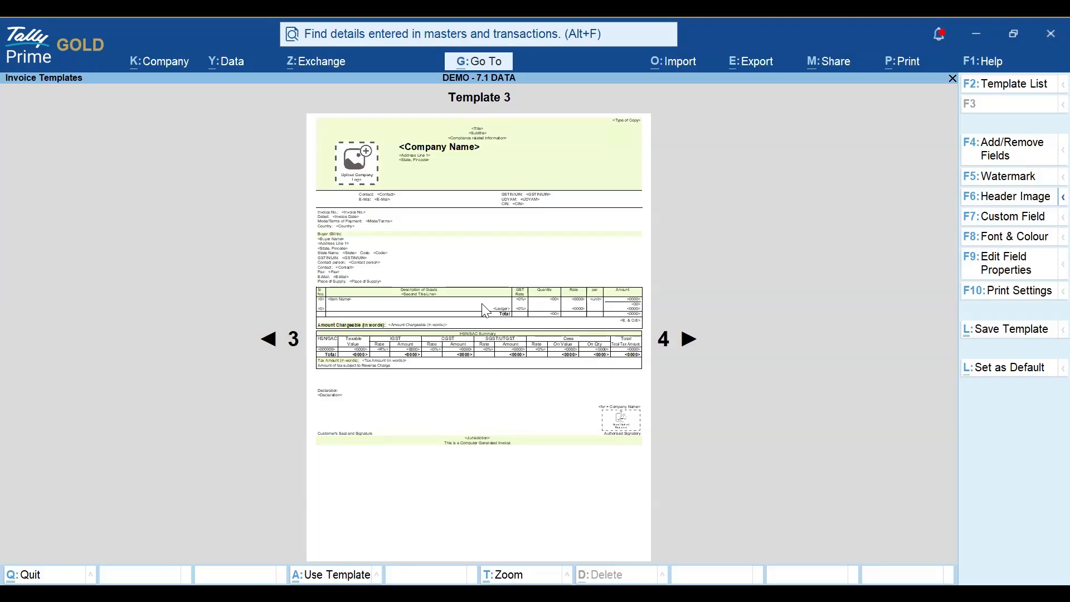
Examine which sections of Template 3 can hold a custom field, leaving the custom field form without adding any.
{"action": "left_click", "coordinate": [1006, 226]}
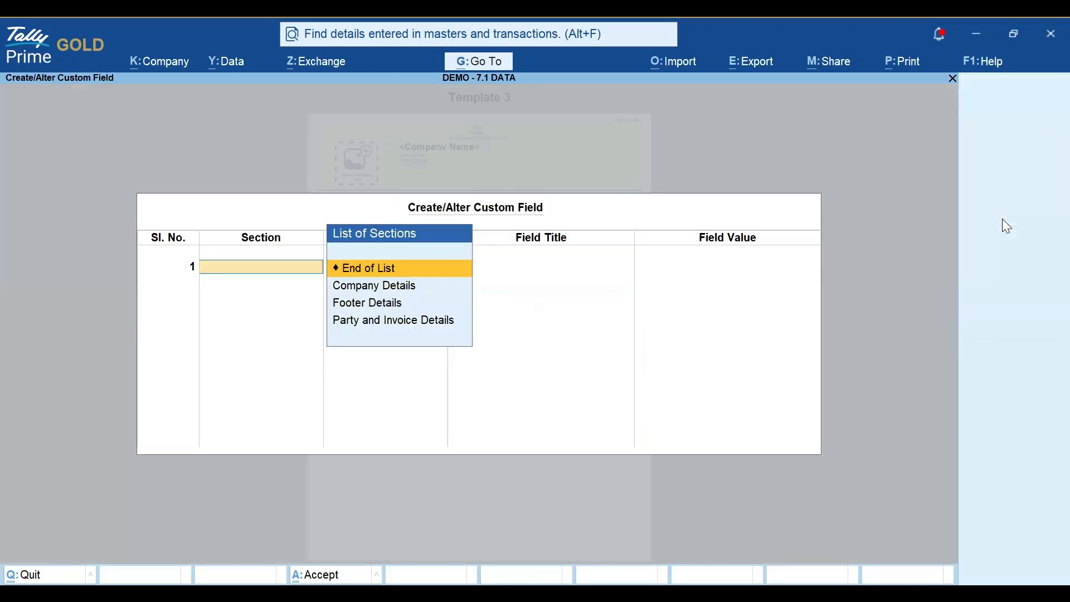
{"action": "key", "text": "Down"}
{"action": "key", "text": "Down"}
{"action": "key", "text": "Down"}
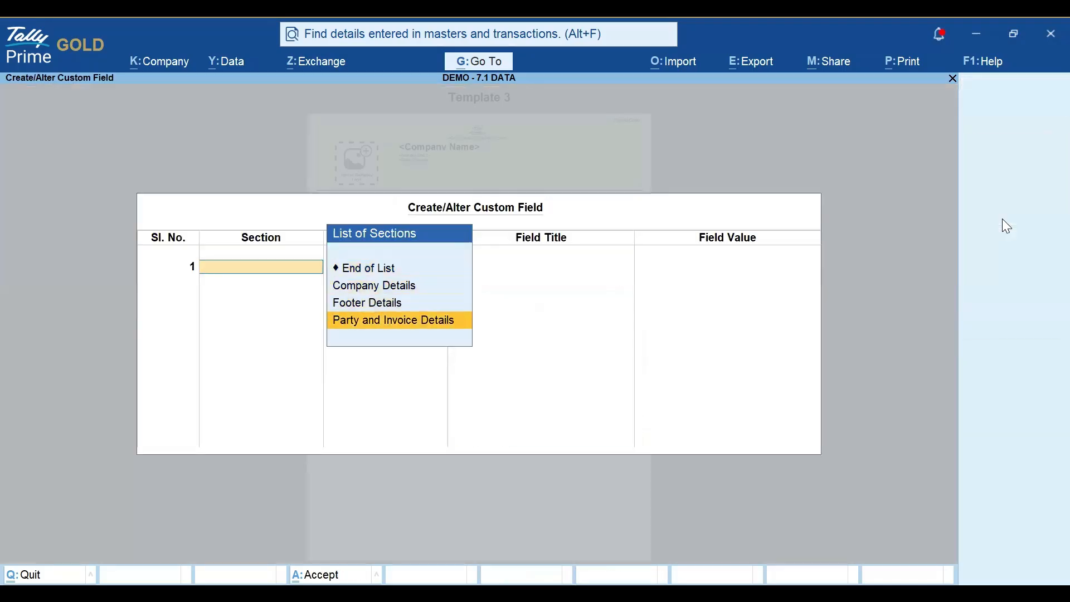
{"action": "key", "text": "Up"}
{"action": "key", "text": "Up"}
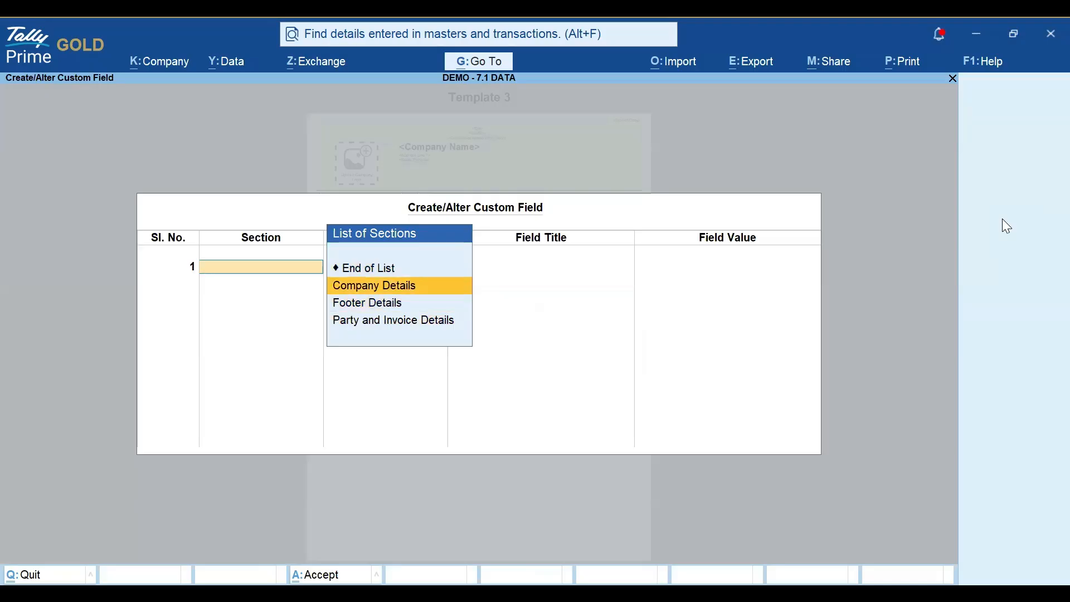
{"action": "key", "text": "Escape"}
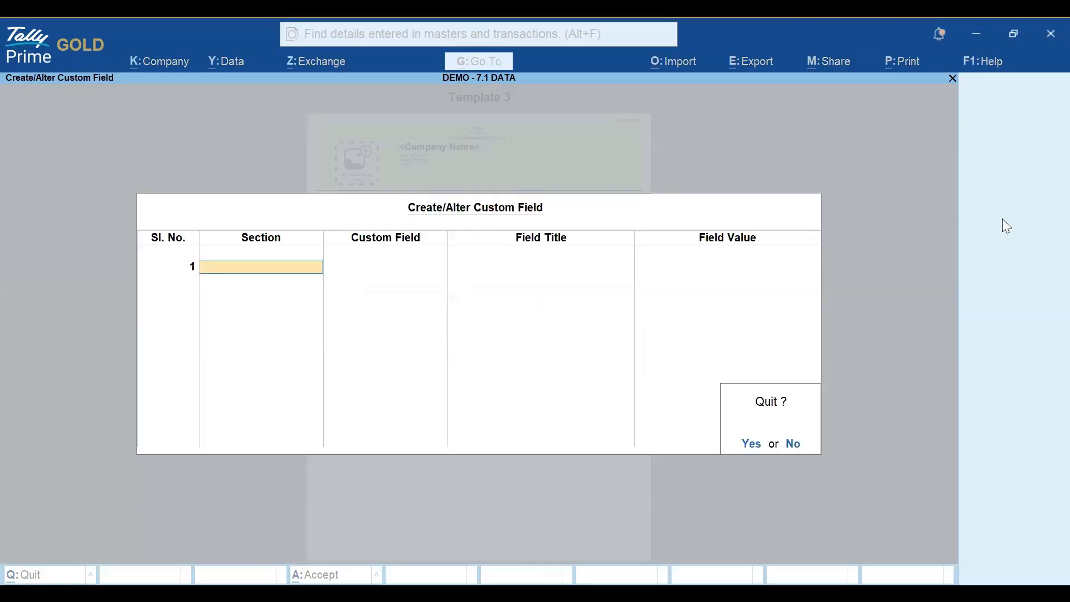
{"action": "key", "text": "y"}
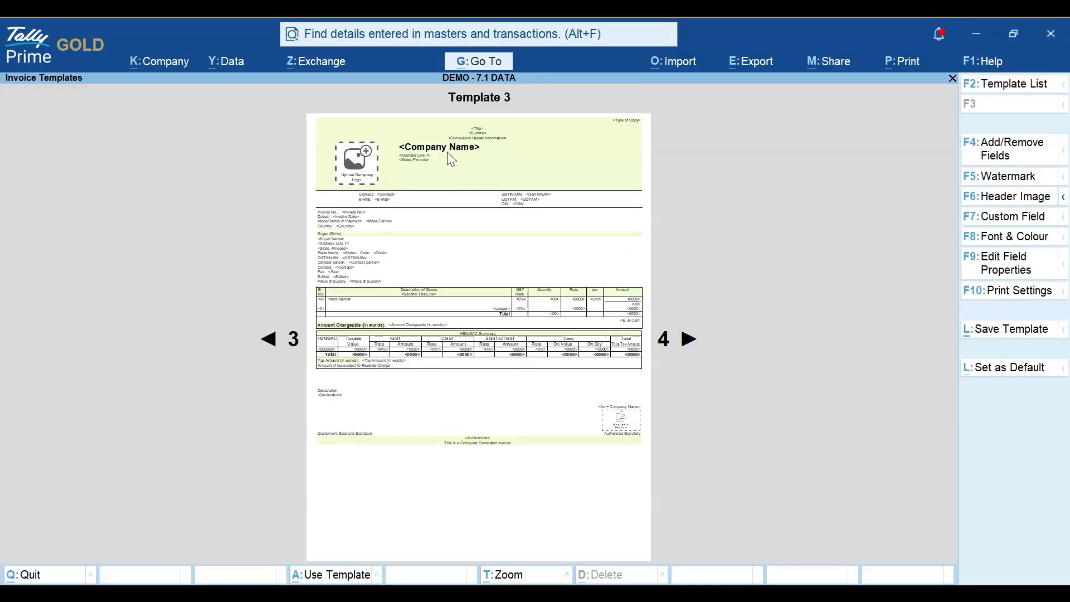
{"action": "left_click", "coordinate": [1024, 223]}
{"action": "key", "text": "Down"}
{"action": "key", "text": "Down"}
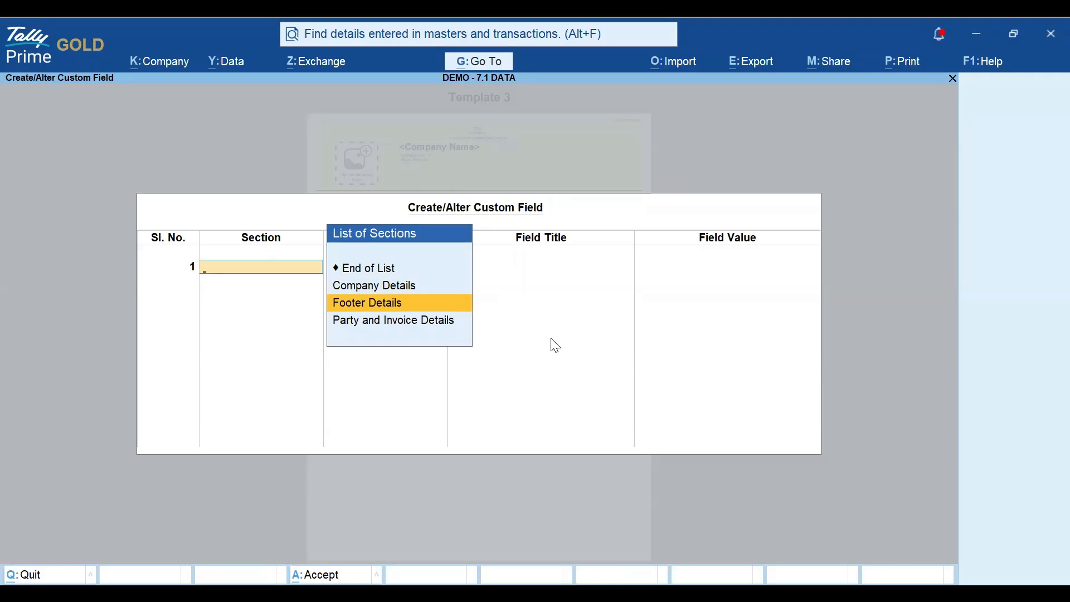
{"action": "key", "text": "Down"}
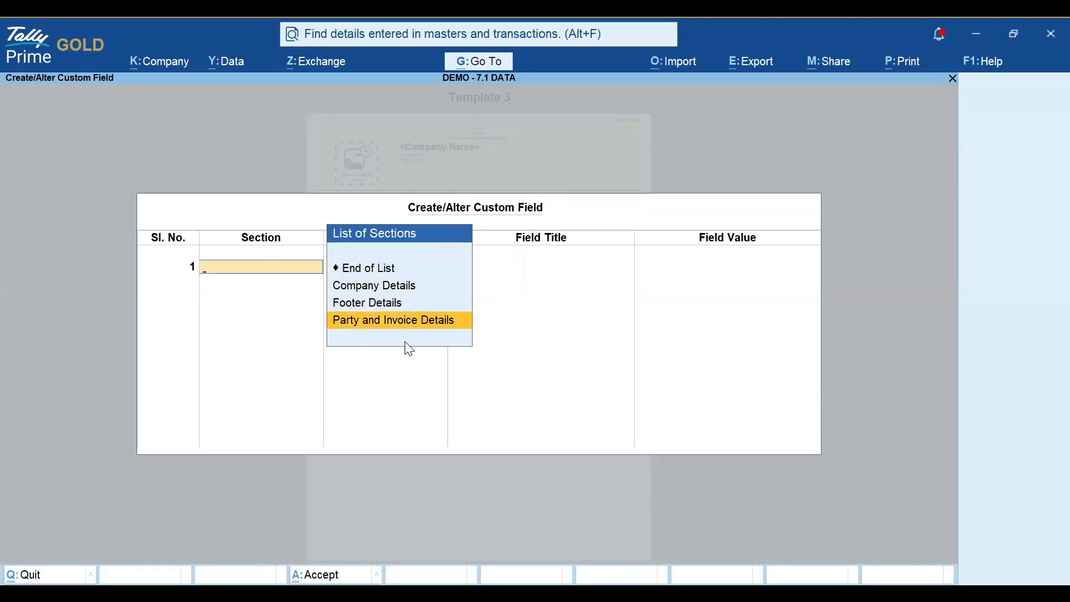
{"action": "key", "text": "Escape"}
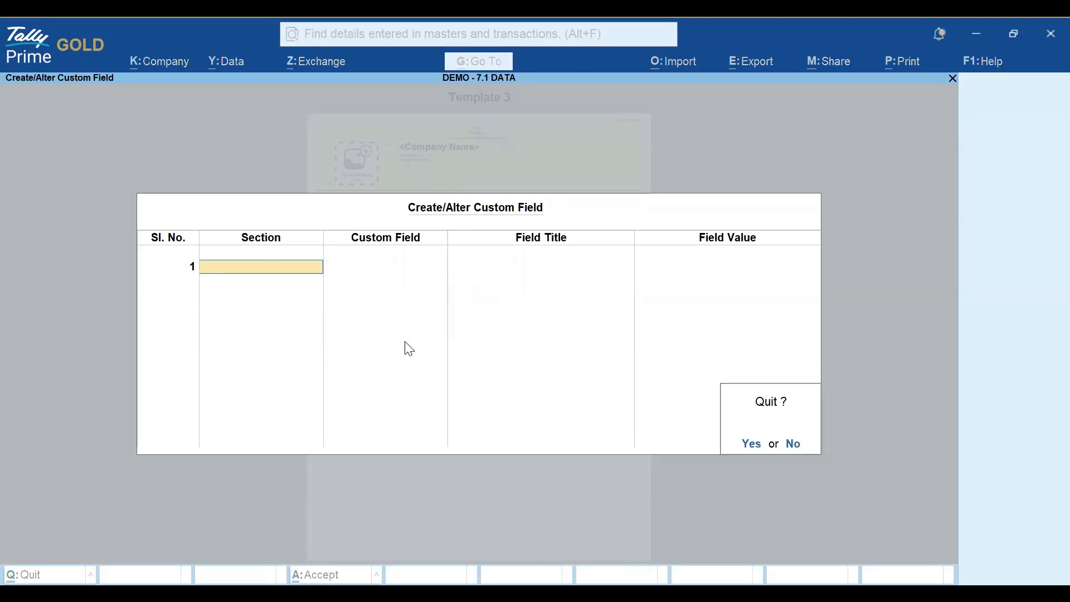
{"action": "key", "text": "y"}
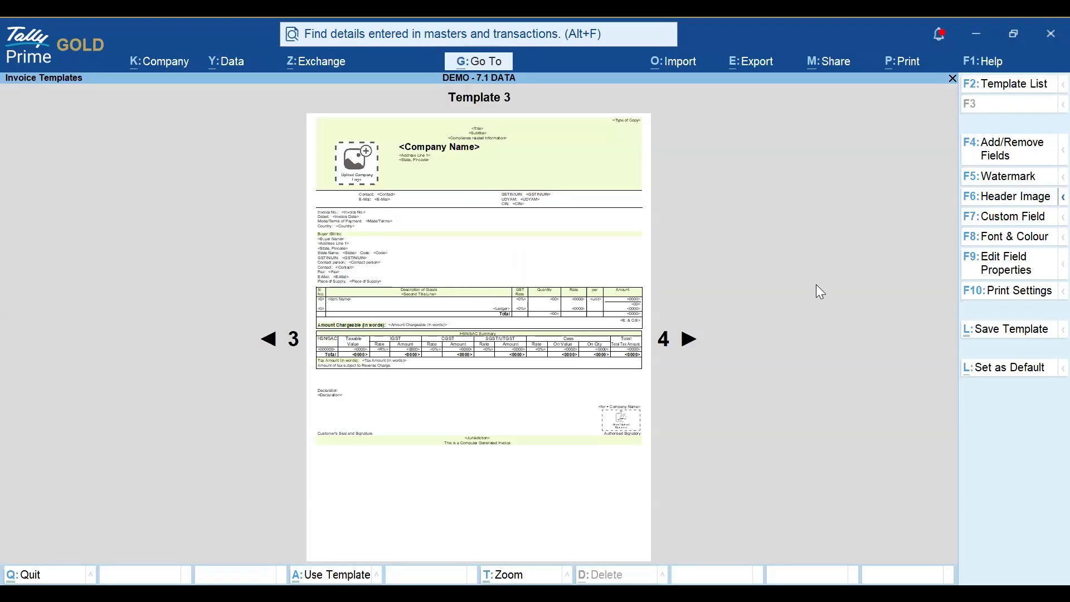
Start a custom field for Template 3 in the Company Details section, choosing Enter Details Manually.
{"action": "left_click", "coordinate": [1021, 221]}
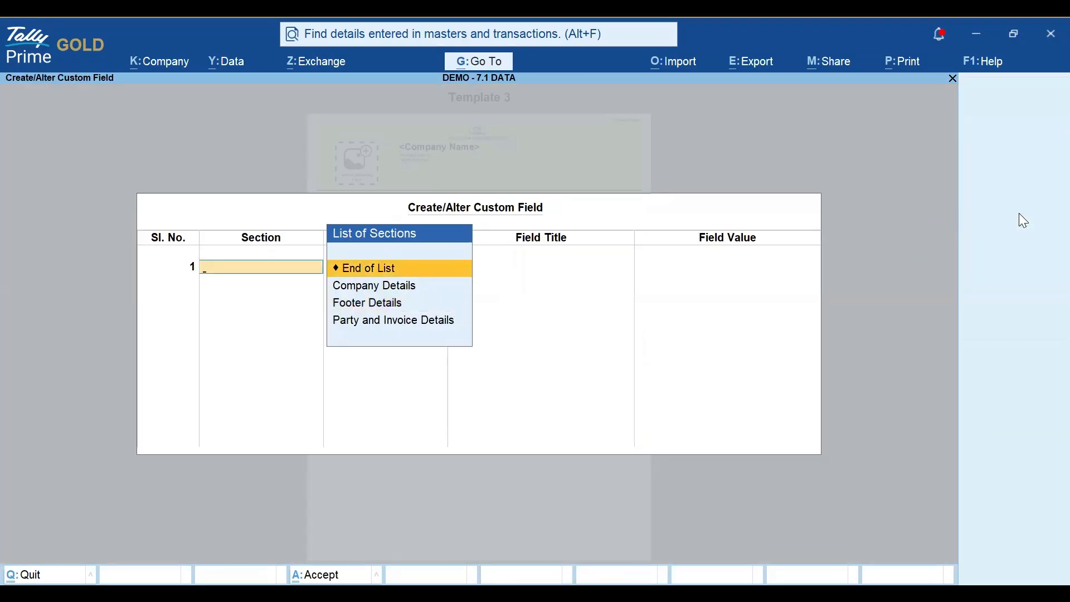
{"action": "key", "text": "Down"}
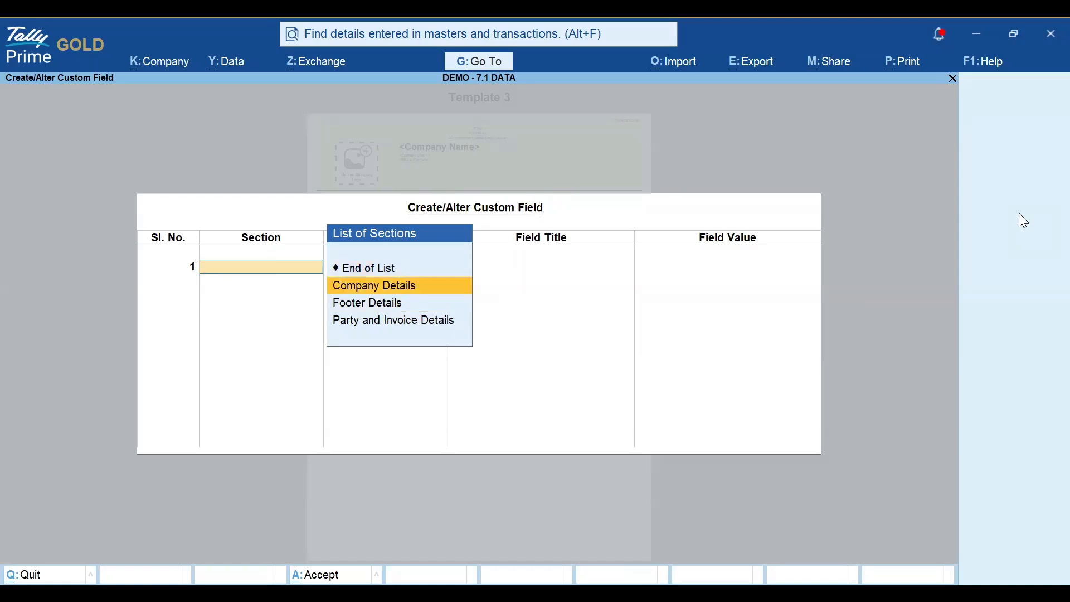
{"action": "key", "text": "Return"}
{"action": "key", "text": "Down"}
{"action": "key", "text": "Down"}
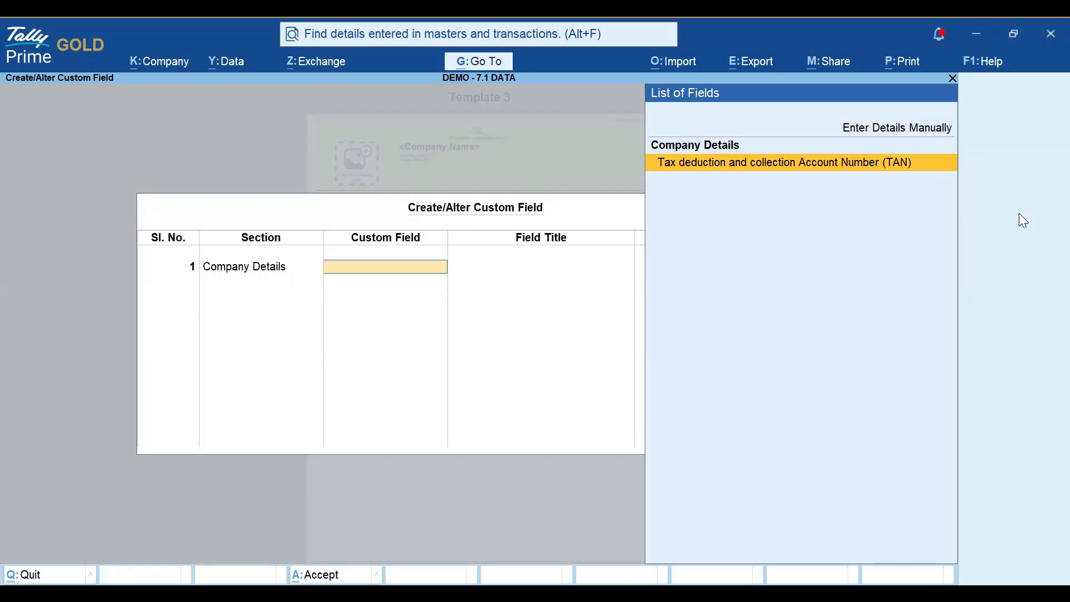
{"action": "key", "text": "Up"}
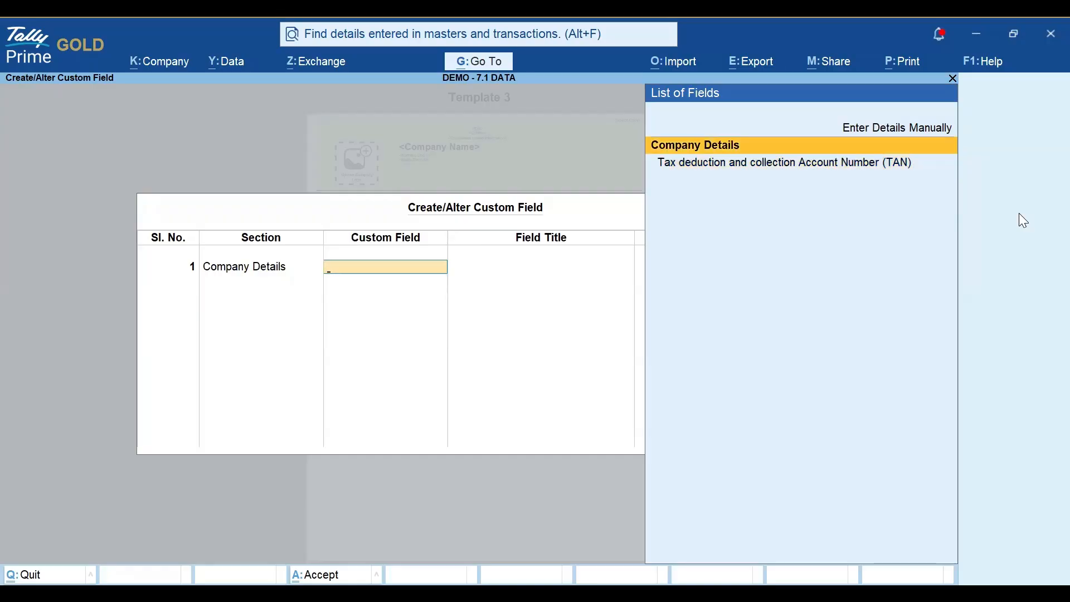
{"action": "key", "text": "Up"}
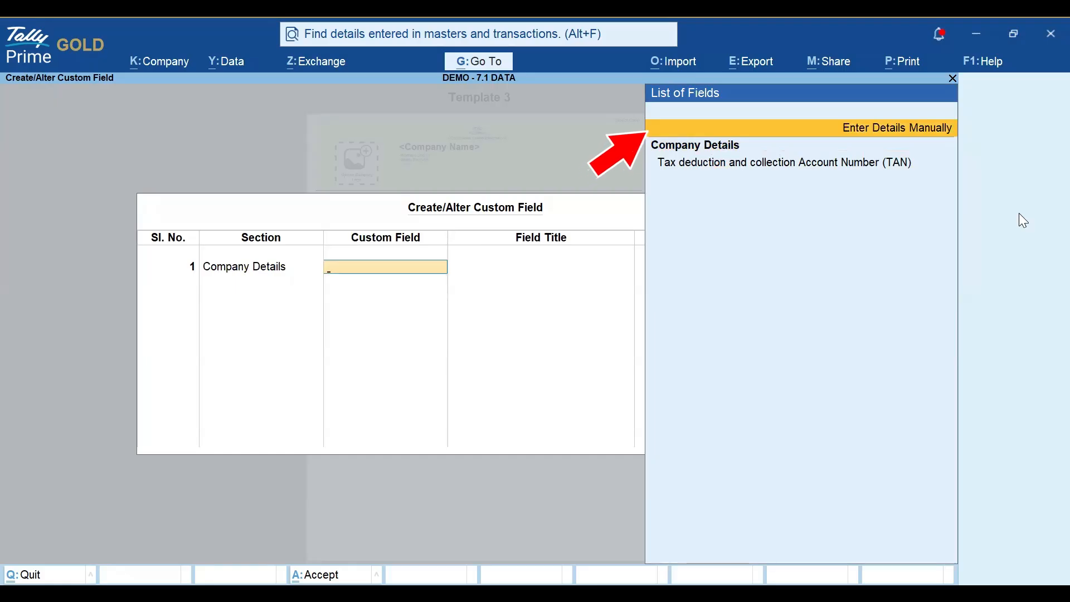
{"action": "key", "text": "Return"}
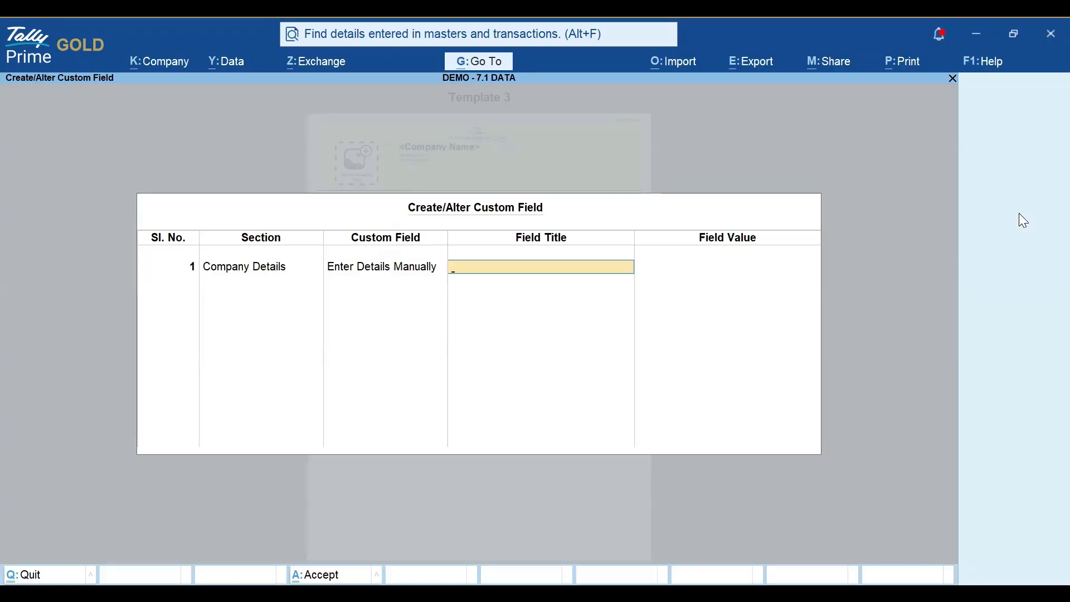
Title the manual custom field "Field number" and set its value to 12345.
{"action": "type", "text": "F"}
{"action": "type", "text": "l"}
{"action": "key", "text": "BackSpace"}
{"action": "type", "text": "ield number"}
{"action": "key", "text": "Return"}
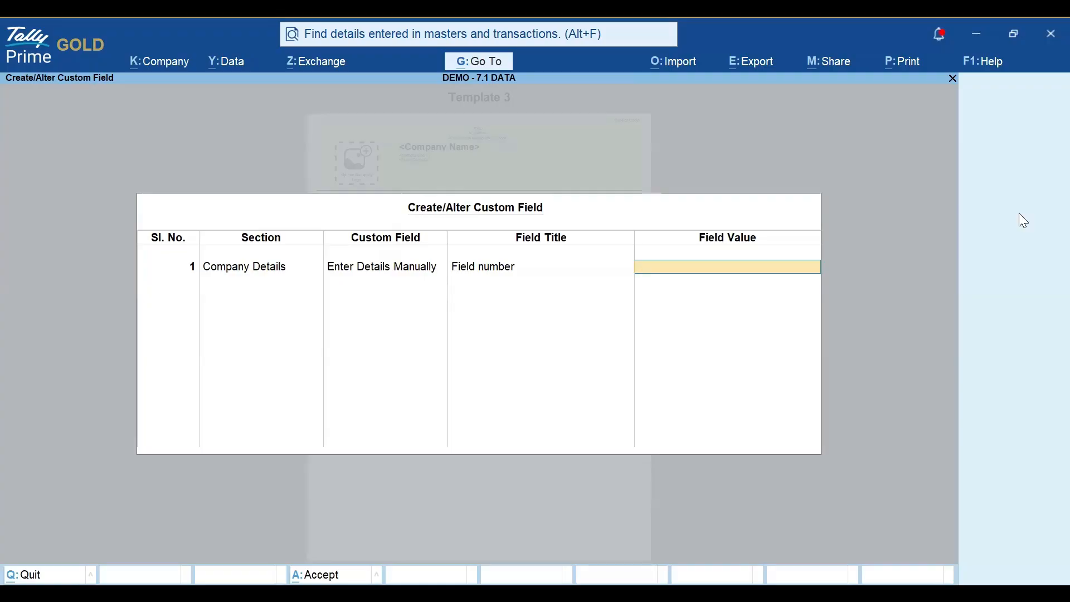
{"action": "key", "text": "BackSpace"}
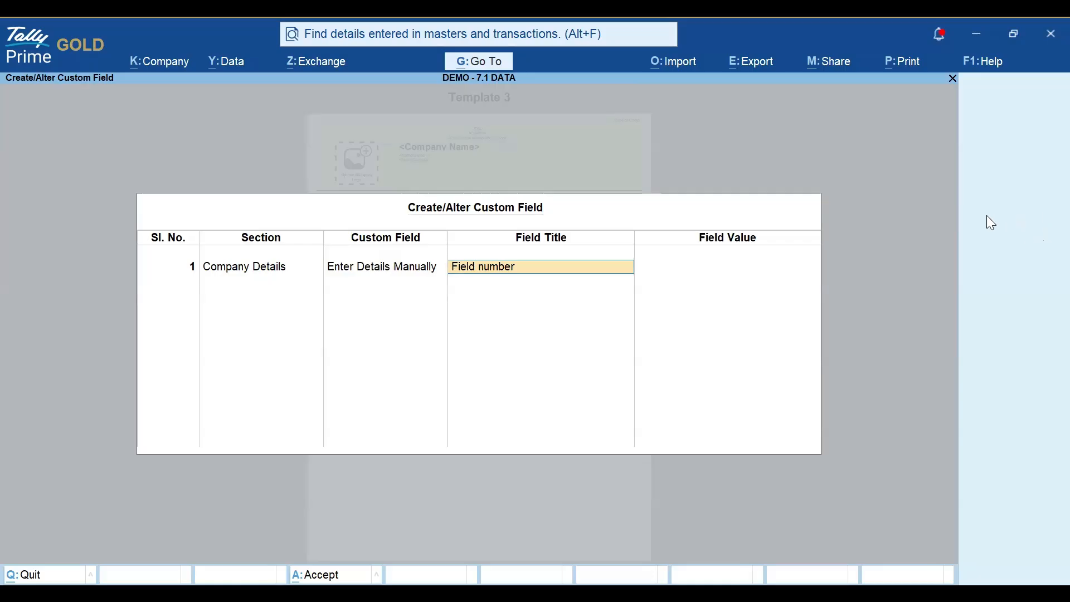
{"action": "key", "text": "Return"}
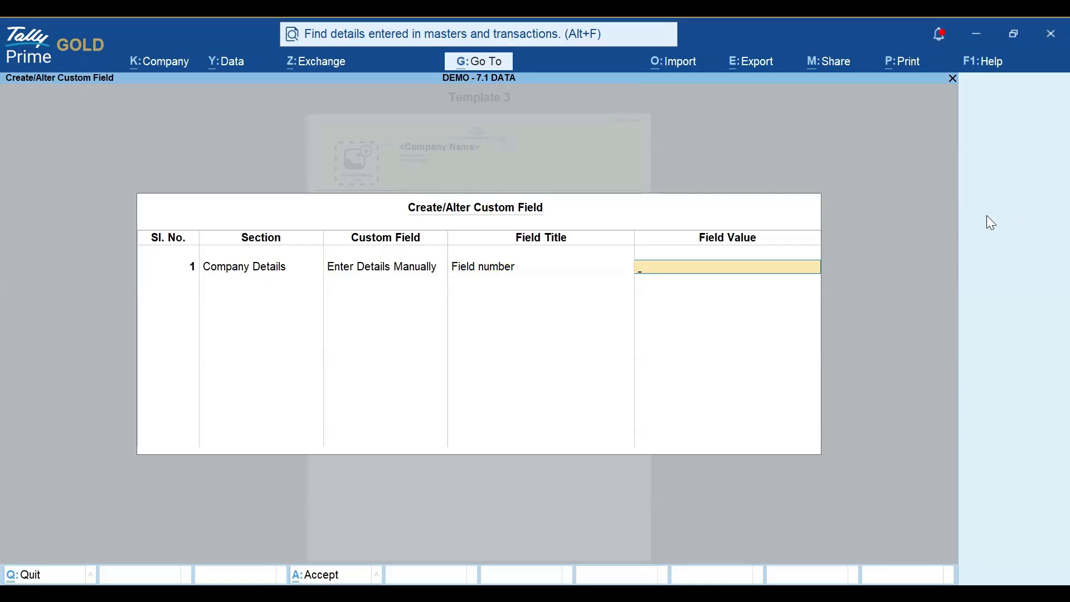
{"action": "type", "text": "12345"}
{"action": "key", "text": "Return"}
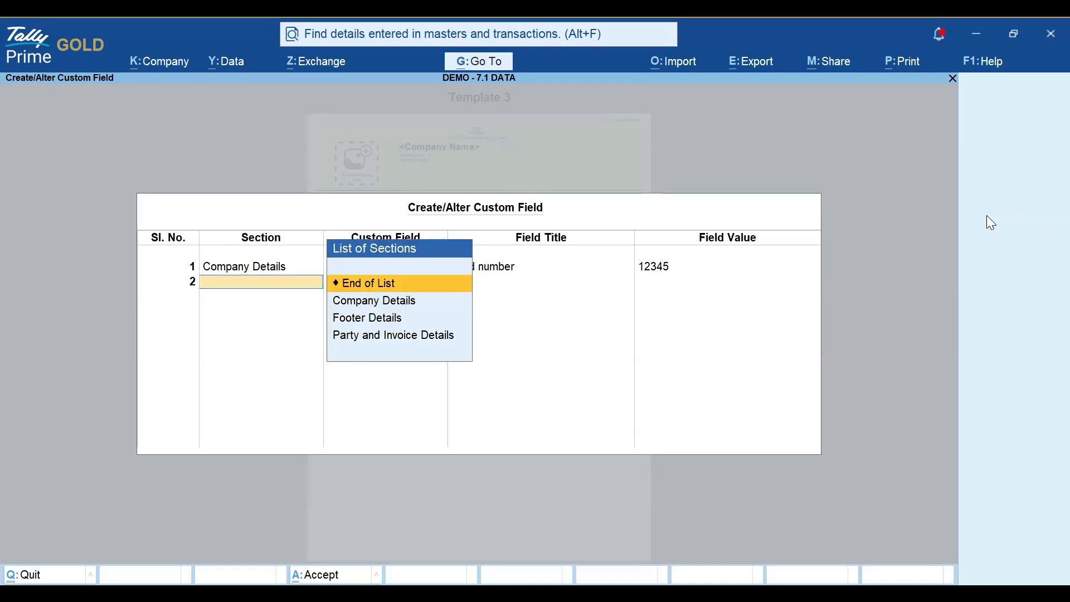
Add a second custom field in the Company Details section using Tax deduction and collection Account Number (TAN).
{"action": "key", "text": "Down"}
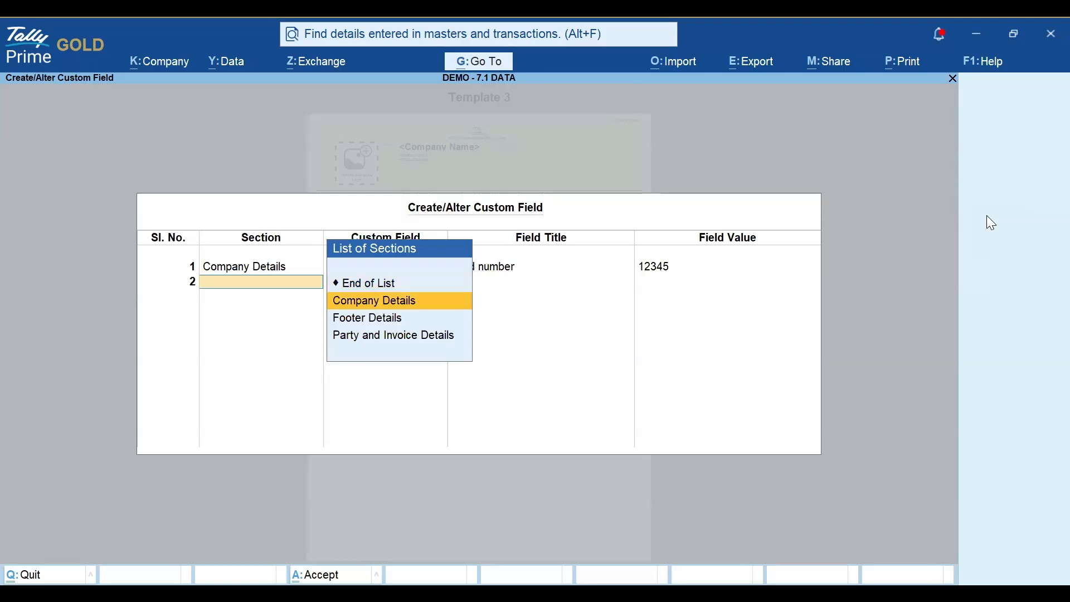
{"action": "key", "text": "Return"}
{"action": "key", "text": "Down"}
{"action": "key", "text": "Down"}
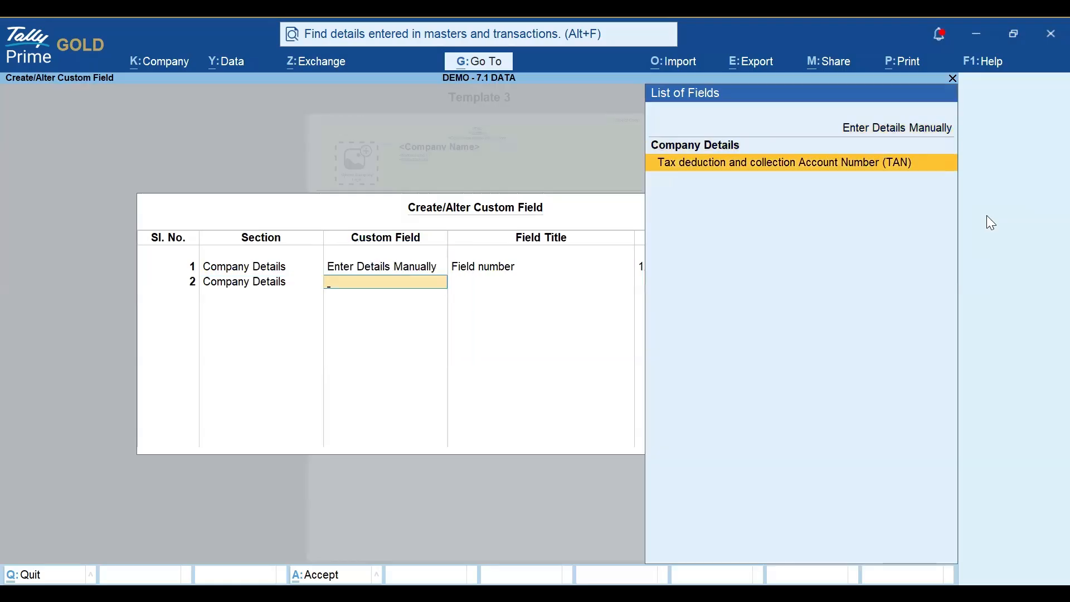
{"action": "key", "text": "Return"}
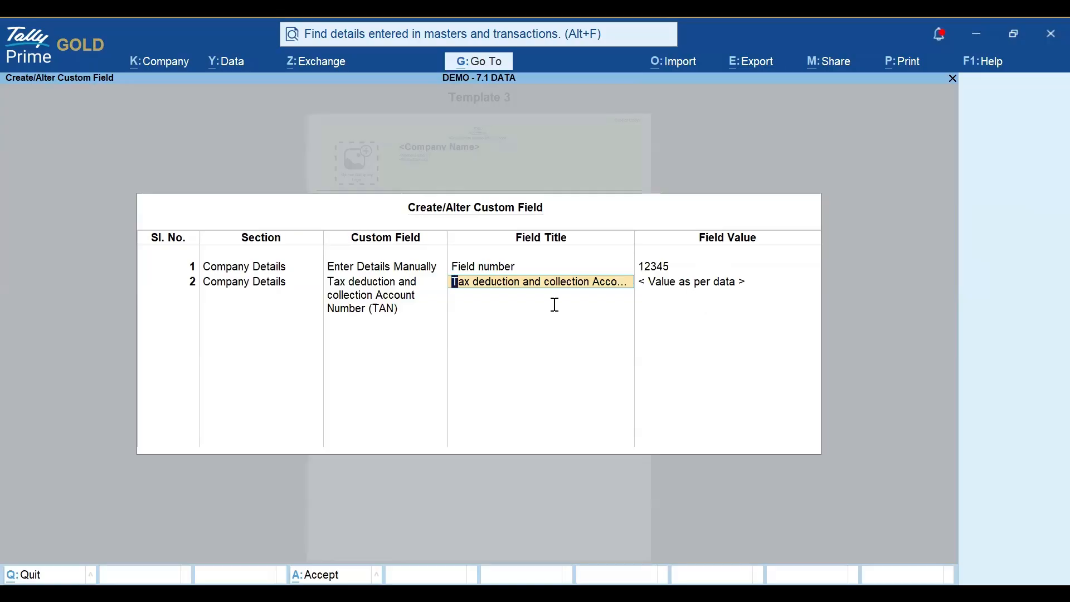
Change the section of the second custom field to Footer Details.
{"action": "key", "text": "BackSpace"}
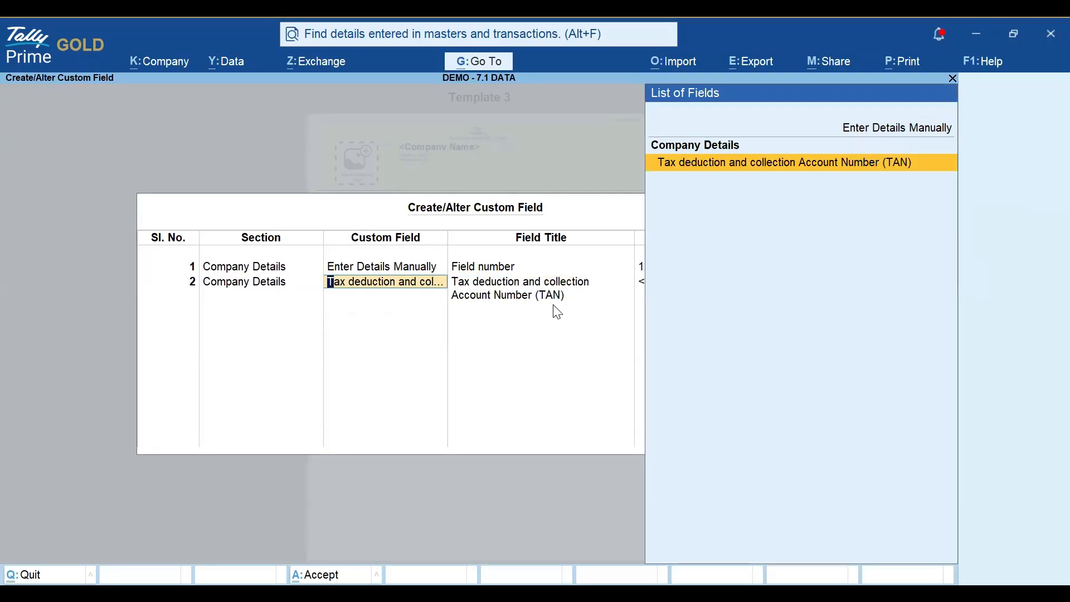
{"action": "key", "text": "BackSpace"}
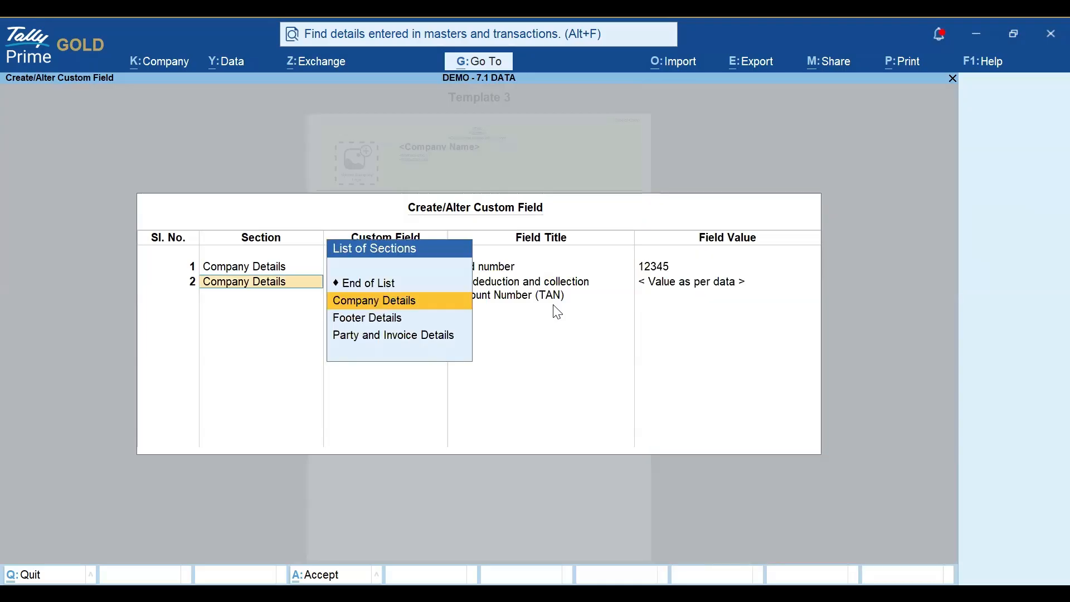
{"action": "key", "text": "Return"}
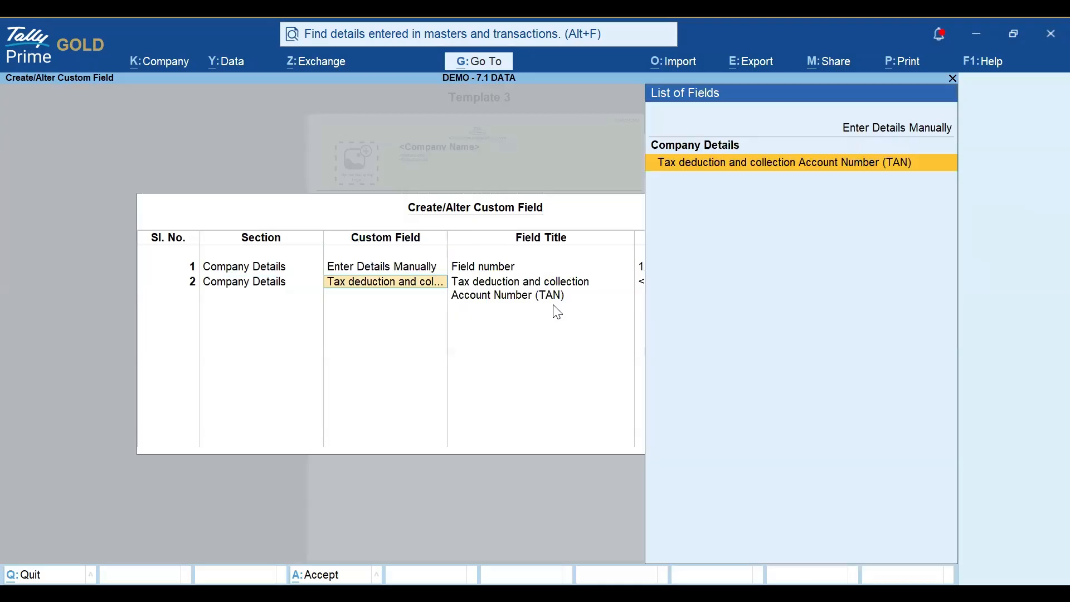
{"action": "key", "text": "Up"}
{"action": "key", "text": "Up"}
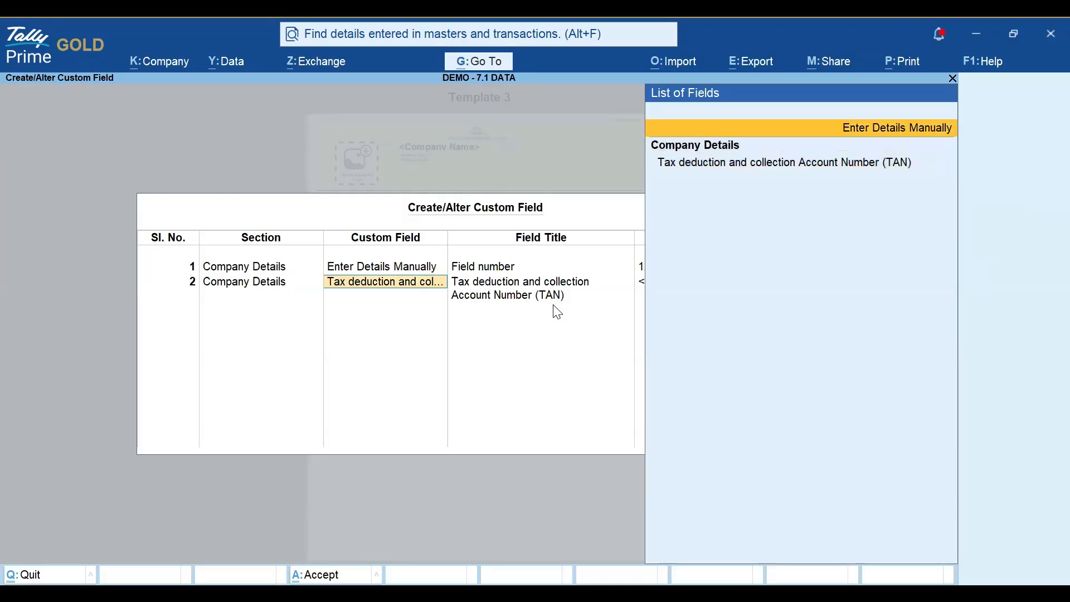
{"action": "key", "text": "Down"}
{"action": "key", "text": "BackSpace"}
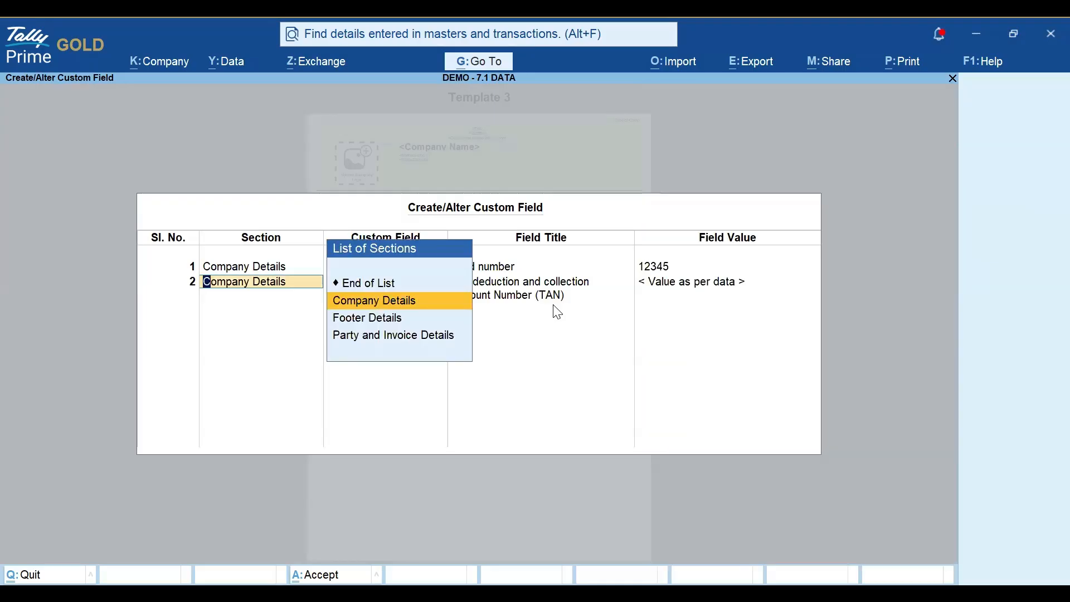
{"action": "key", "text": "Down"}
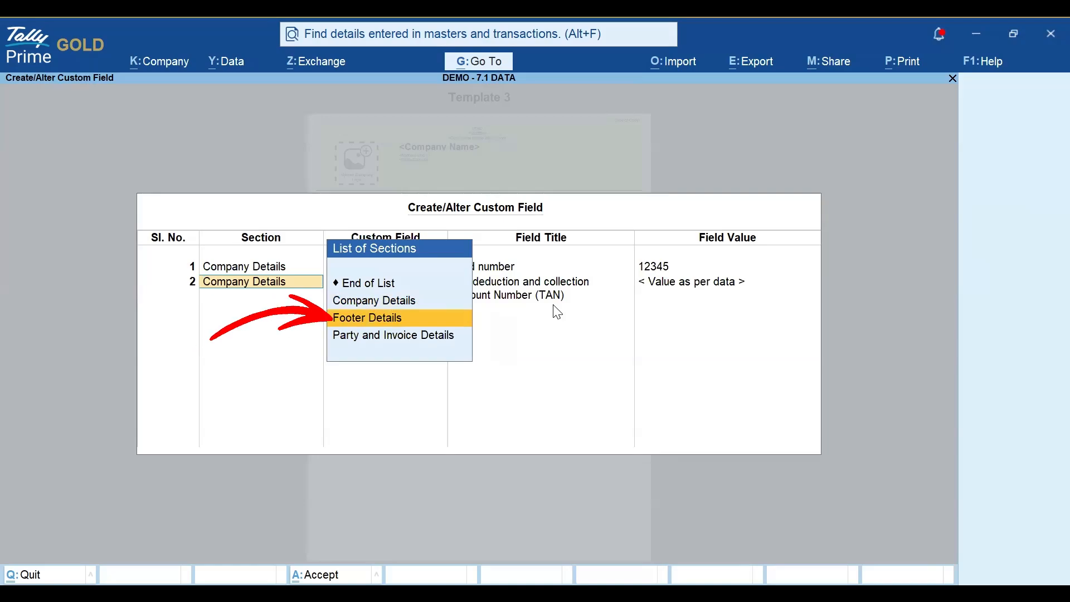
{"action": "key", "text": "Return"}
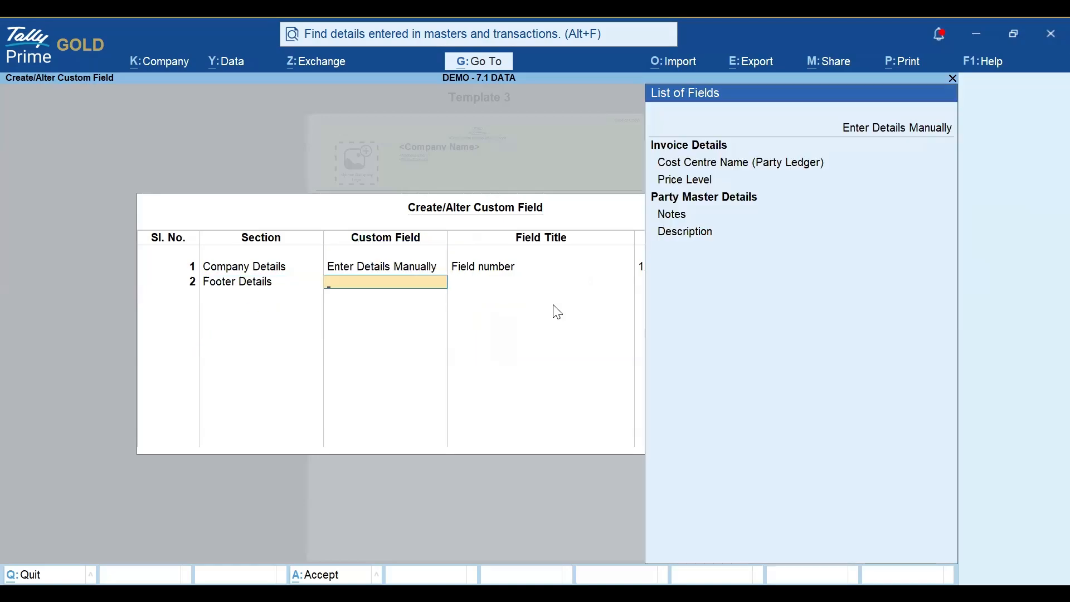
Go through the fields offered for Footer Details and choose Cost Centre Name (Party Ledger) for the second custom field.
{"action": "key", "text": "Down"}
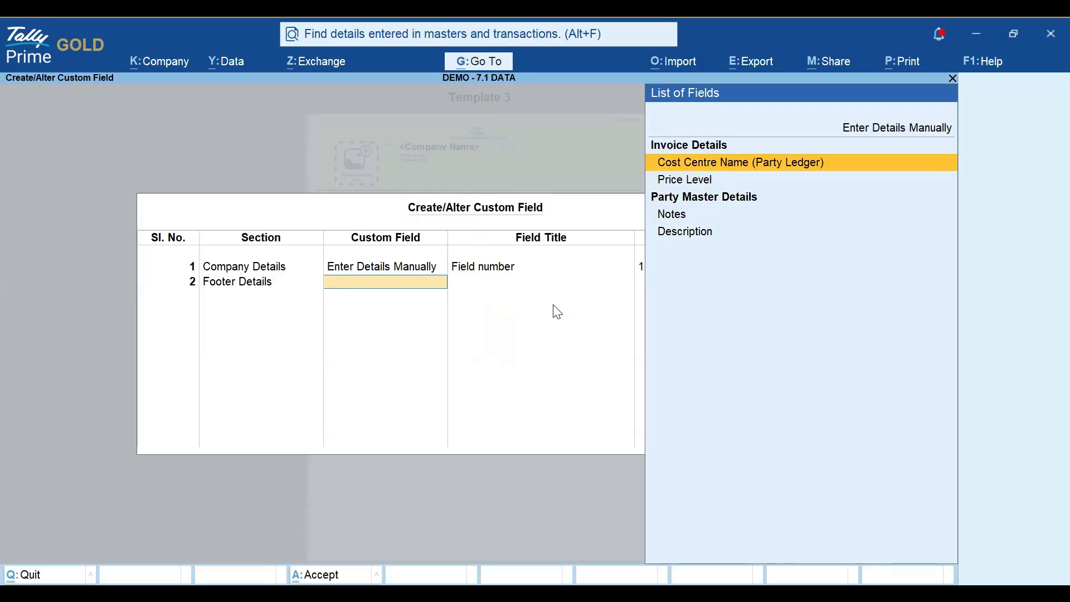
{"action": "key", "text": "Down"}
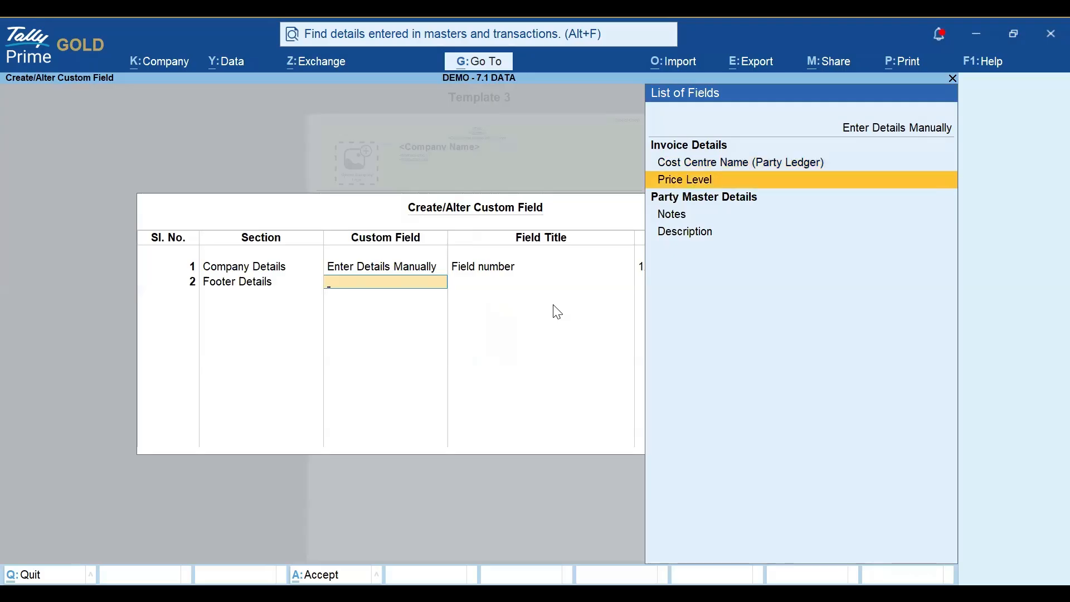
{"action": "key", "text": "Down"}
{"action": "key", "text": "Down"}
{"action": "key", "text": "Down"}
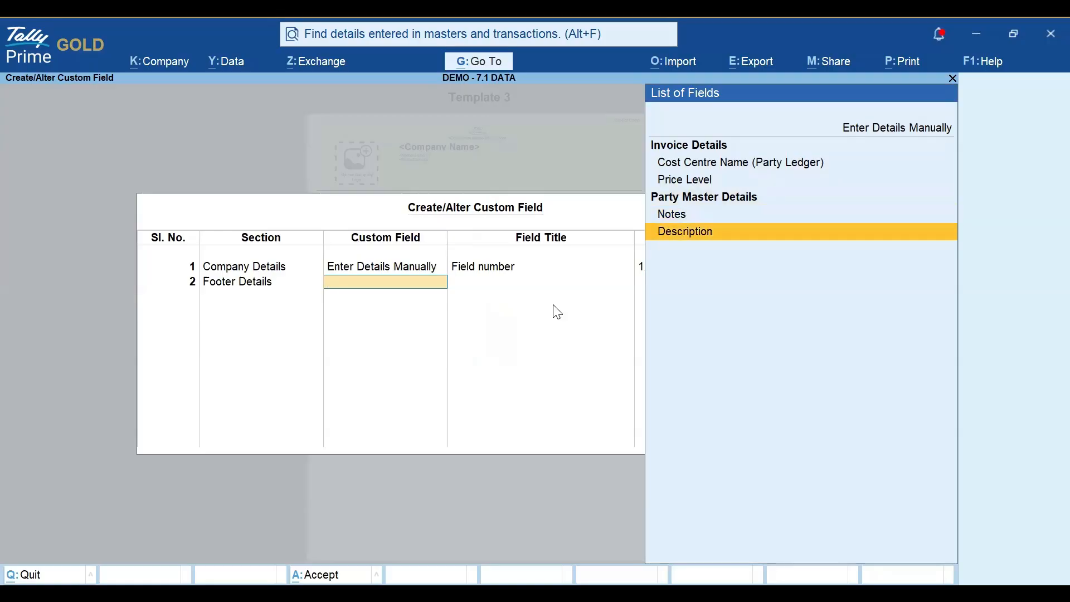
{"action": "key", "text": "Up"}
{"action": "key", "text": "Up"}
{"action": "key", "text": "Up"}
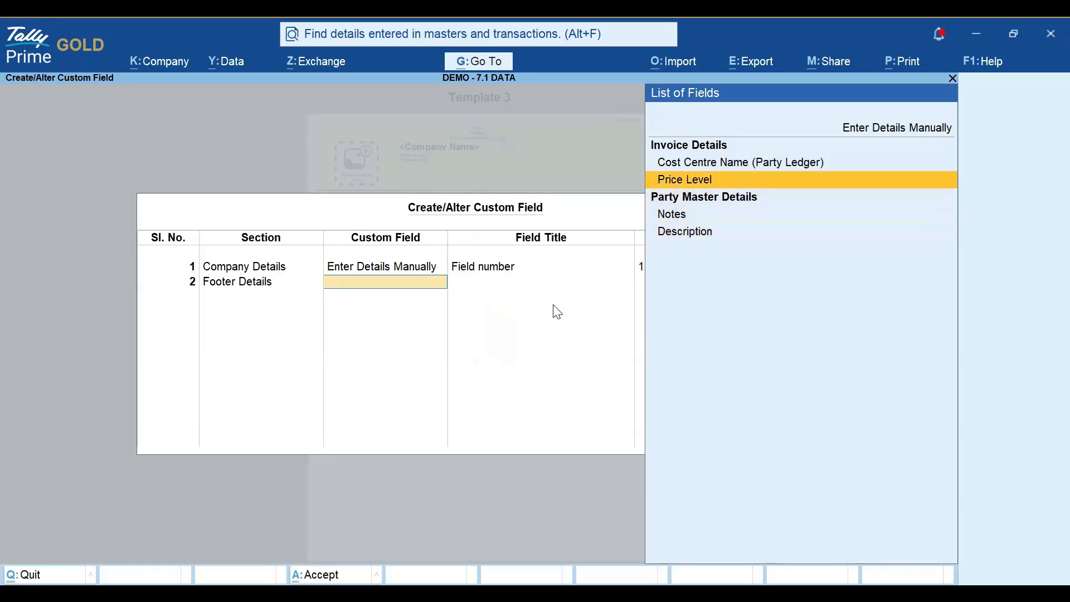
{"action": "key", "text": "Up"}
{"action": "key", "text": "Return"}
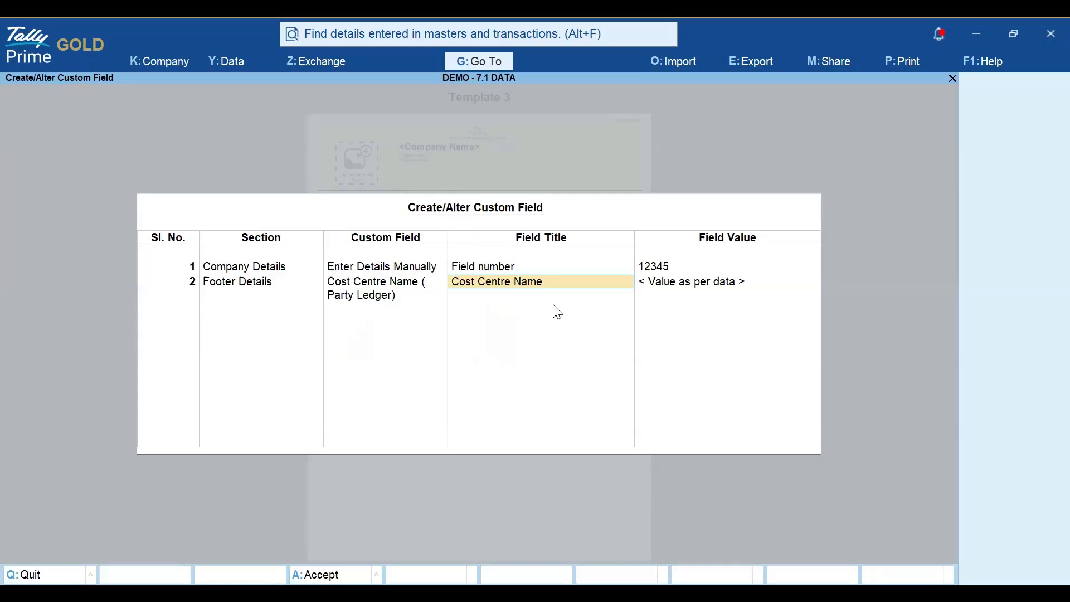
Set the second custom field to Enter Details Manually, with the title "Agent name" and the value ABC.
{"action": "key", "text": "BackSpace"}
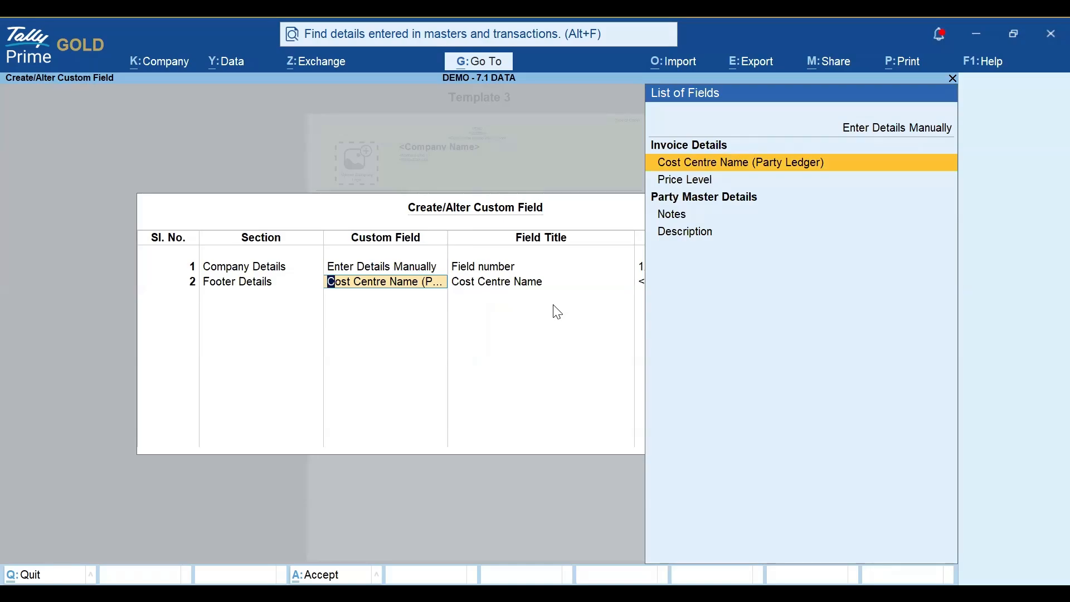
{"action": "key", "text": "Up"}
{"action": "key", "text": "Up"}
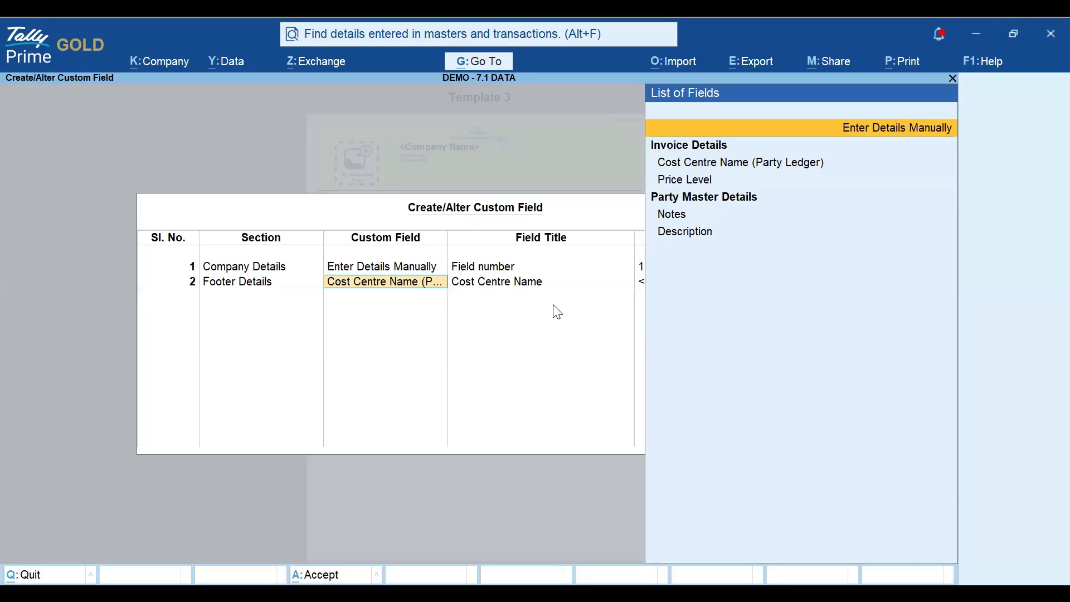
{"action": "key", "text": "Return"}
{"action": "key", "text": "BackSpace"}
{"action": "type", "text": "age"}
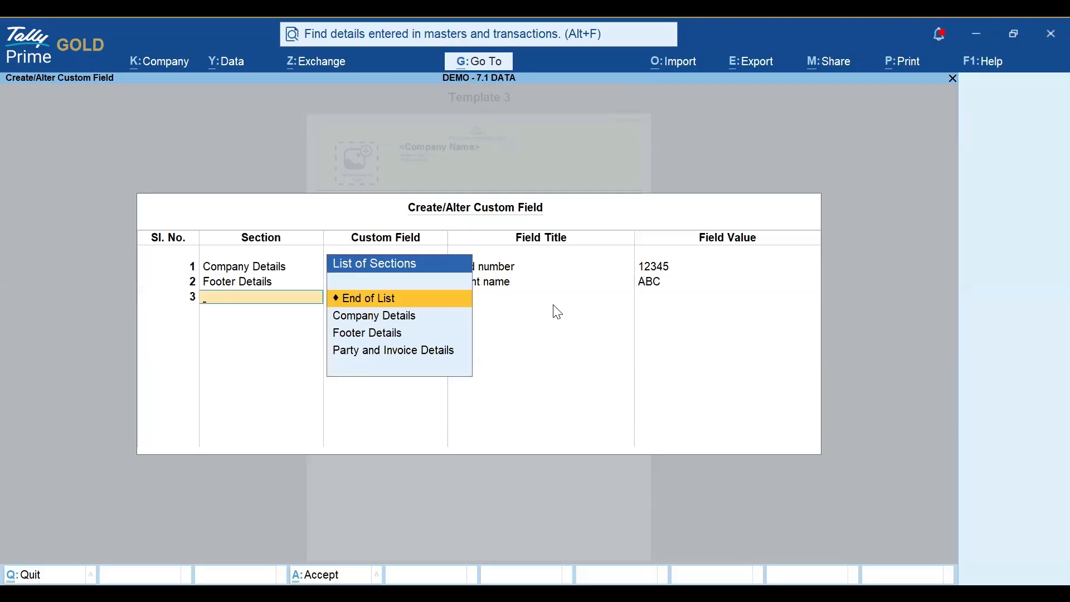
Add a third custom field in the Footer Details section using the party master field Notes.
{"action": "key", "text": "Down"}
{"action": "key", "text": "Down"}
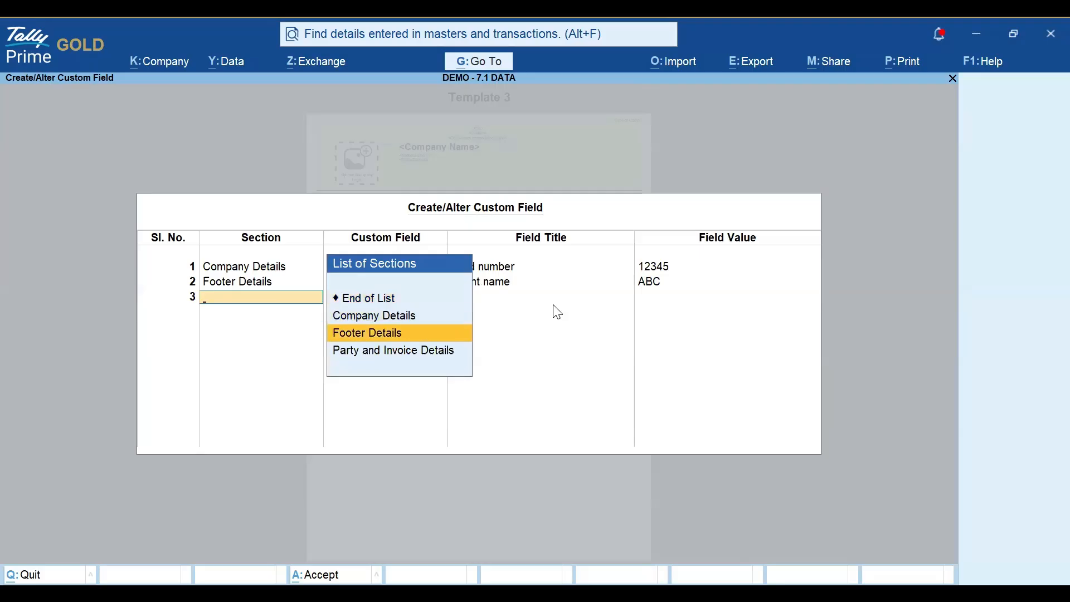
{"action": "key", "text": "Return"}
{"action": "key", "text": "Down"}
{"action": "key", "text": "Down"}
{"action": "key", "text": "Down"}
{"action": "key", "text": "Down"}
{"action": "key", "text": "Up"}
{"action": "key", "text": "Return"}
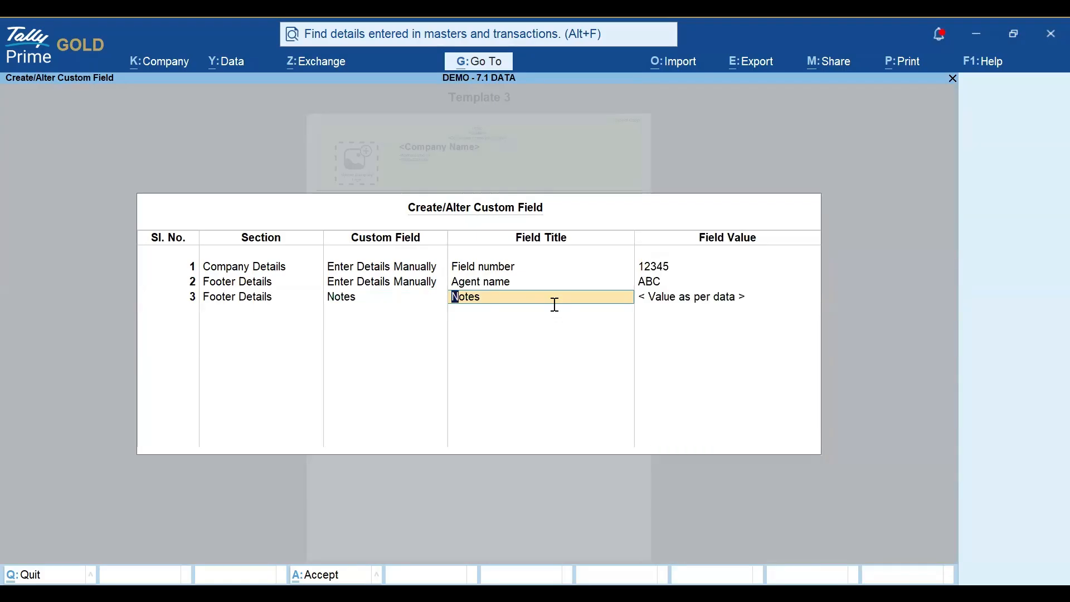
Change the section of the third custom field to Party and Invoice Details.
{"action": "key", "text": "BackSpace"}
{"action": "key", "text": "BackSpace"}
{"action": "key", "text": "Down"}
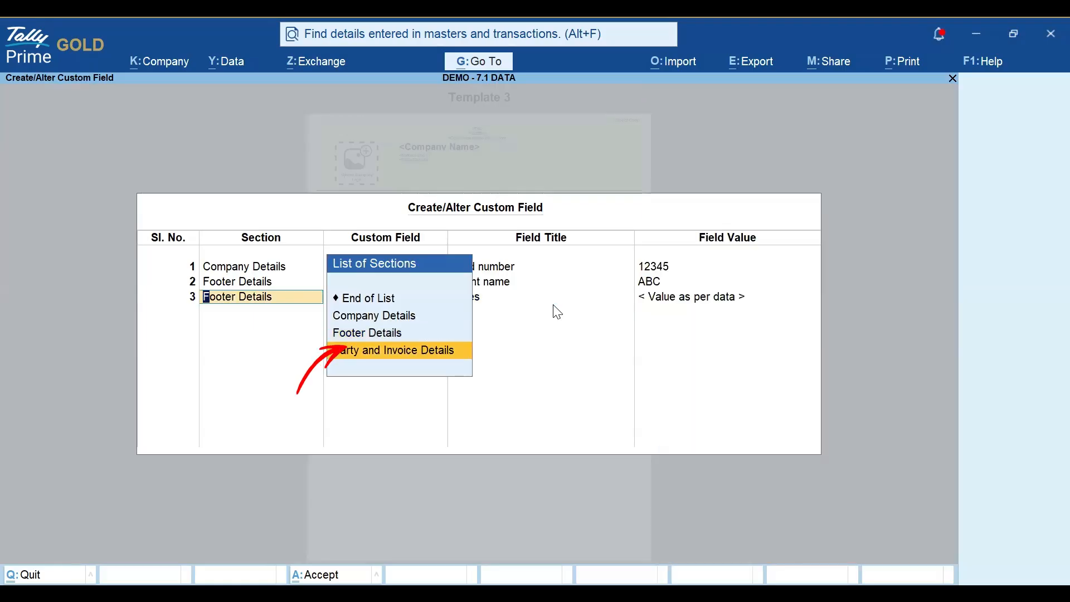
{"action": "key", "text": "Return"}
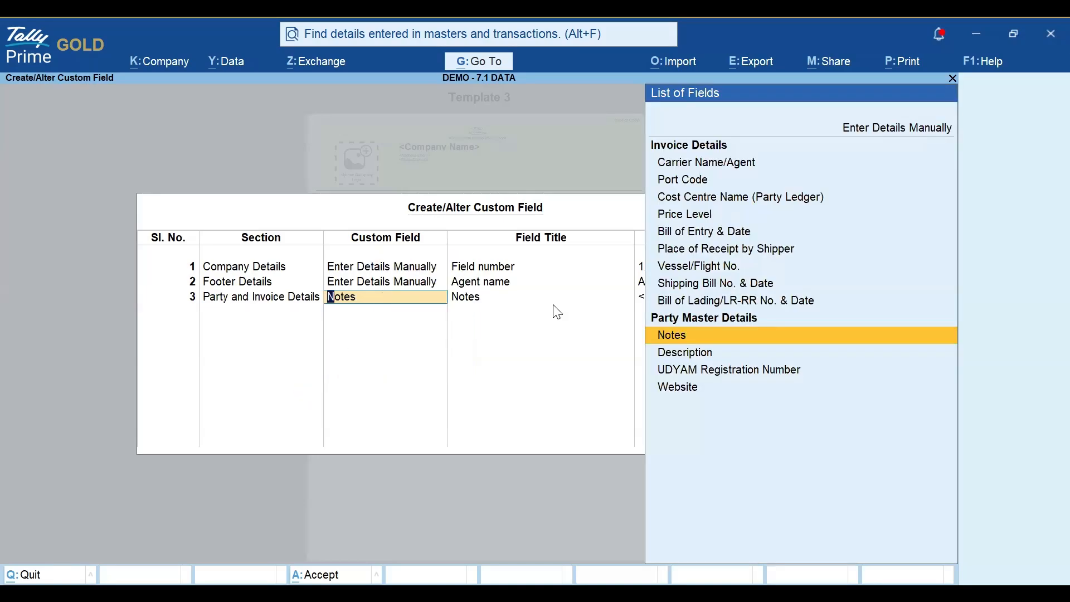
{"action": "key", "text": "BackSpace"}
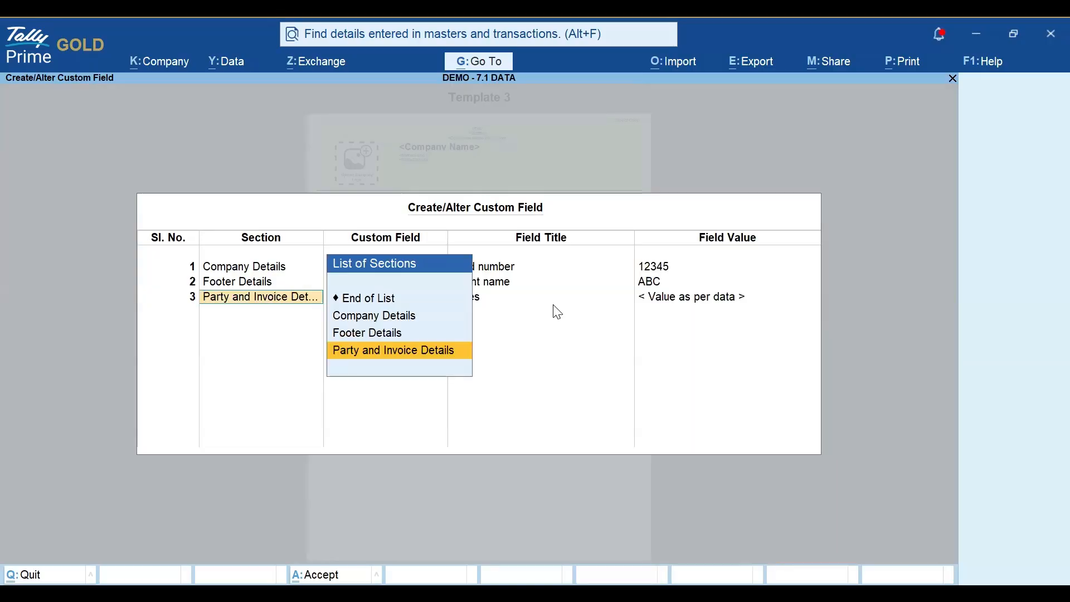
{"action": "key", "text": "Return"}
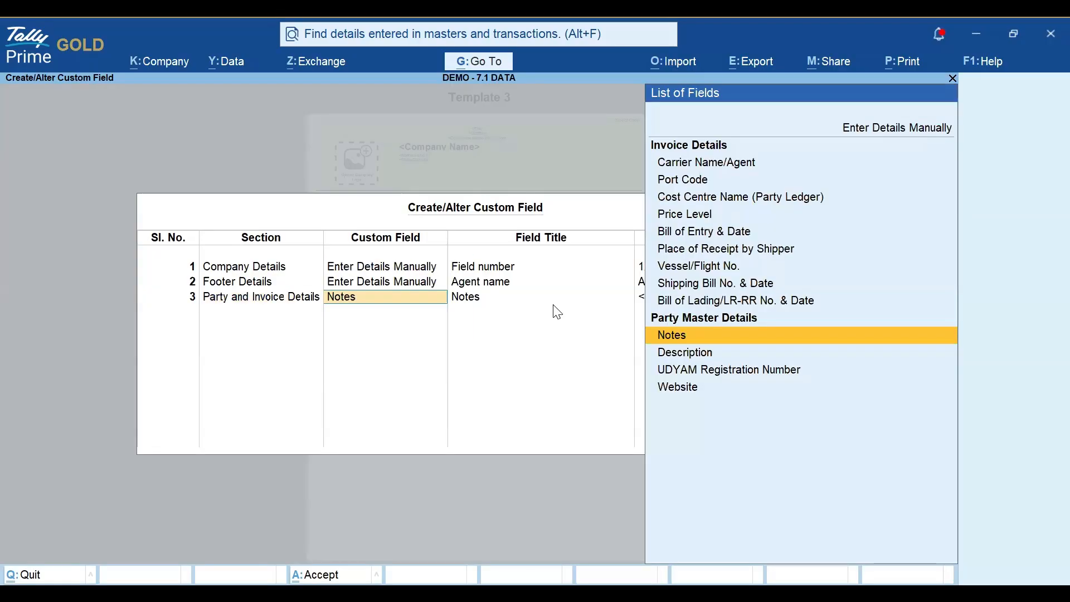
Examine the invoice and party master fields available for the Party and Invoice Details section.
{"action": "key", "text": "Up"}
{"action": "key", "text": "Up"}
{"action": "key", "text": "Up"}
{"action": "key", "text": "Up"}
{"action": "key", "text": "Up"}
{"action": "key", "text": "Up"}
{"action": "key", "text": "Up"}
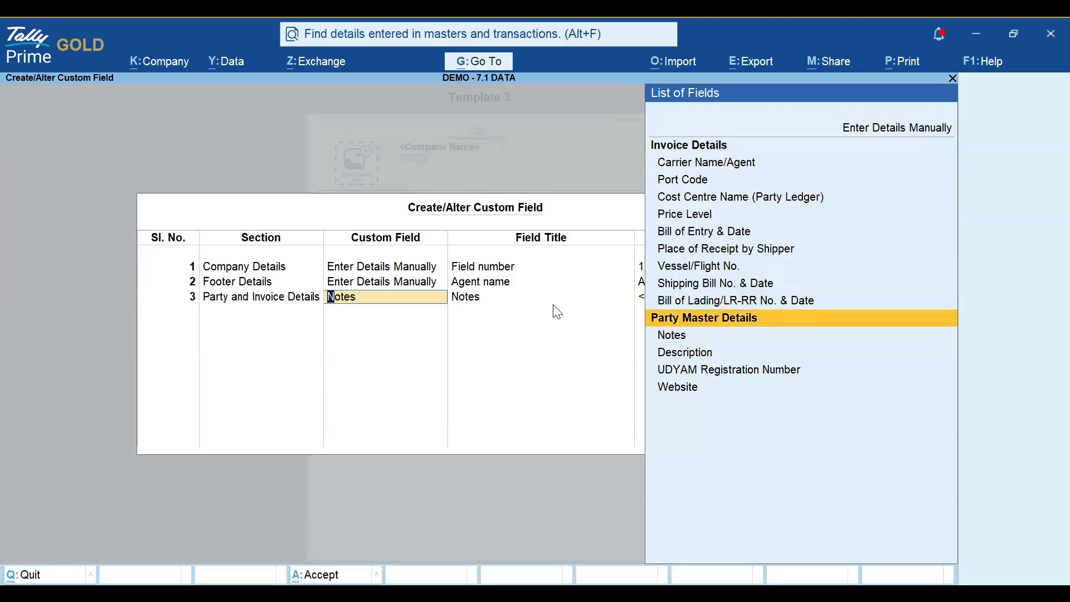
{"action": "key", "text": "Up"}
{"action": "key", "text": "Up"}
{"action": "key", "text": "Down"}
{"action": "key", "text": "Down"}
{"action": "key", "text": "Down"}
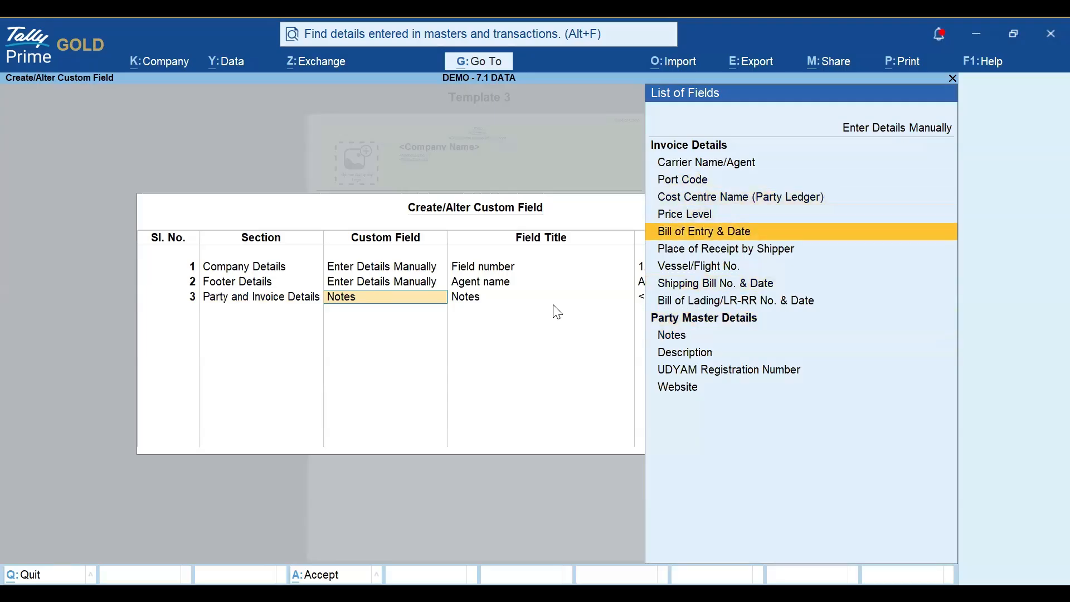
{"action": "key", "text": "Down"}
{"action": "key", "text": "Up"}
{"action": "key", "text": "Down"}
{"action": "key", "text": "Down"}
{"action": "key", "text": "Down"}
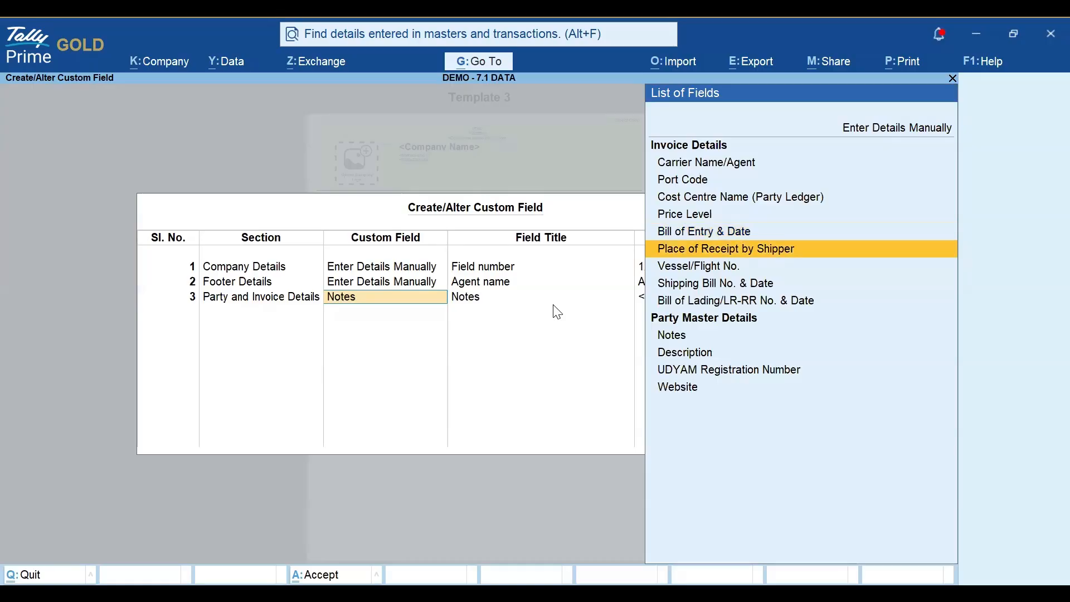
{"action": "key", "text": "Down"}
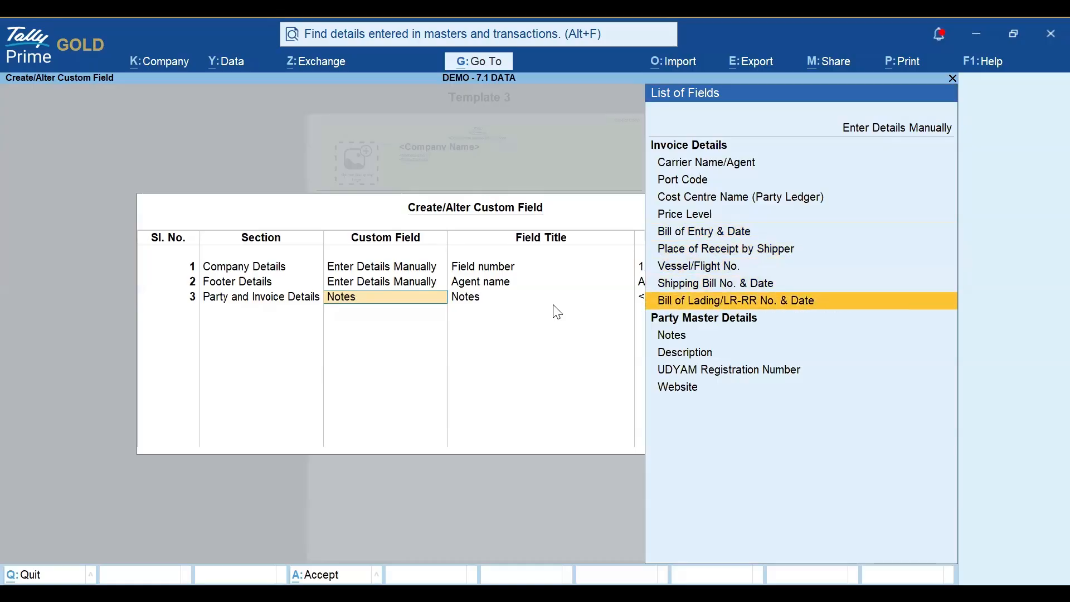
{"action": "key", "text": "Down"}
{"action": "key", "text": "Down"}
{"action": "key", "text": "Down"}
{"action": "key", "text": "Down"}
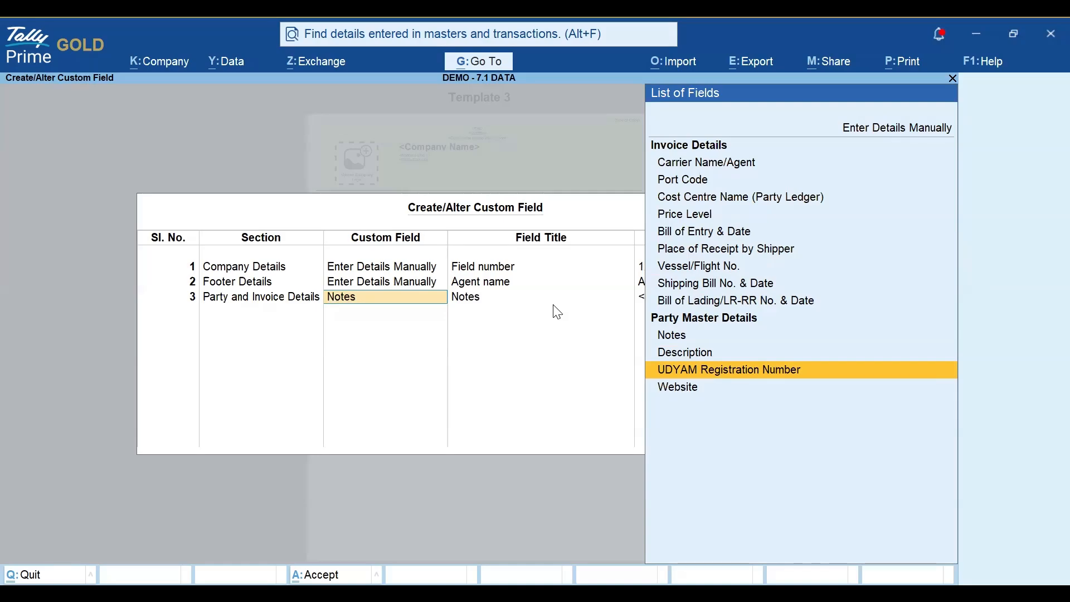
{"action": "key", "text": "Up"}
{"action": "key", "text": "Up"}
{"action": "key", "text": "Up"}
{"action": "key", "text": "Up"}
{"action": "key", "text": "Up"}
{"action": "key", "text": "Up"}
{"action": "key", "text": "Up"}
{"action": "key", "text": "Up"}
{"action": "key", "text": "Up"}
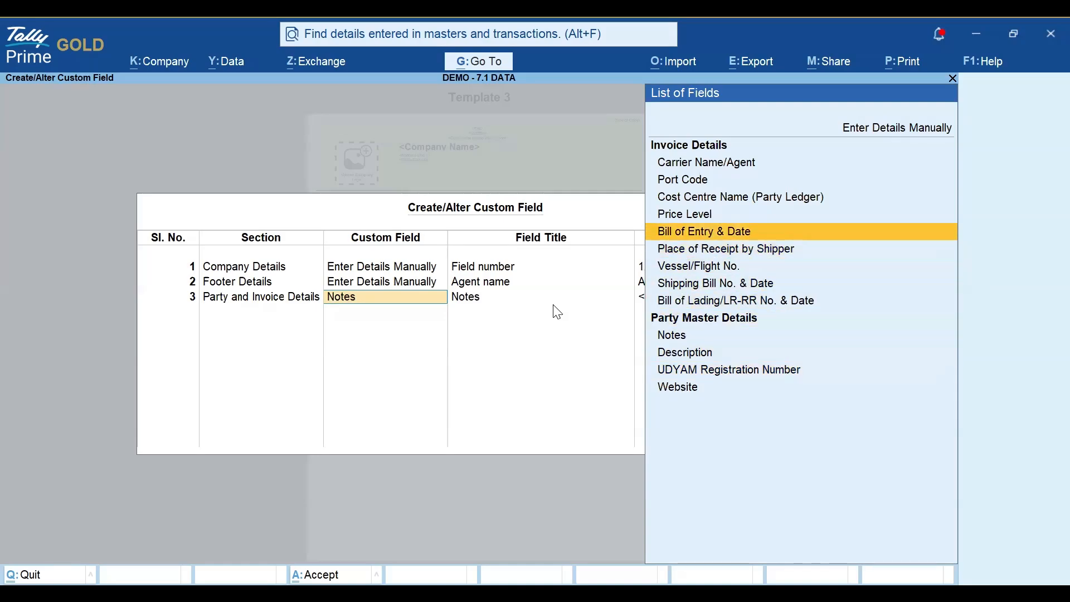
{"action": "key", "text": "Up"}
{"action": "key", "text": "Up"}
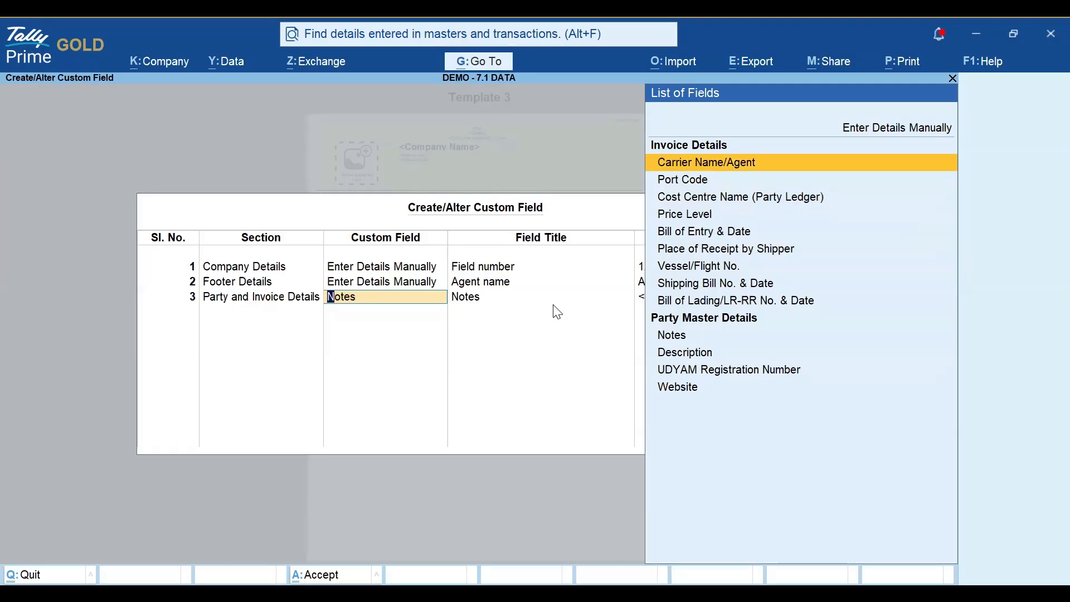
Set the third custom field to Bill of Entry & Date, keeping its default title.
{"action": "key", "text": "Down"}
{"action": "key", "text": "Down"}
{"action": "key", "text": "Down"}
{"action": "key", "text": "Down"}
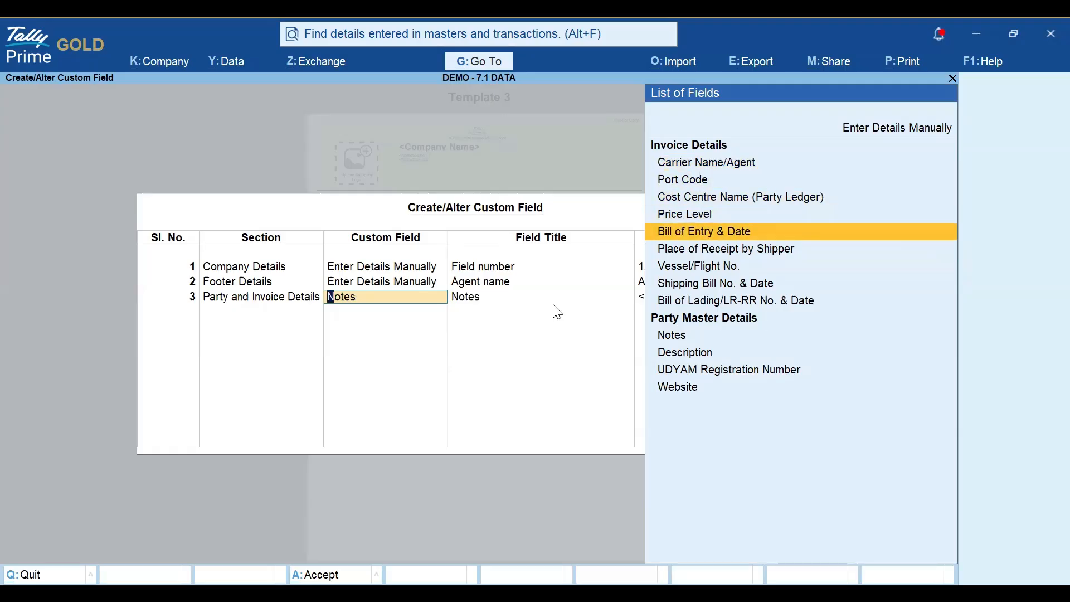
{"action": "key", "text": "Return"}
{"action": "key", "text": "Return"}
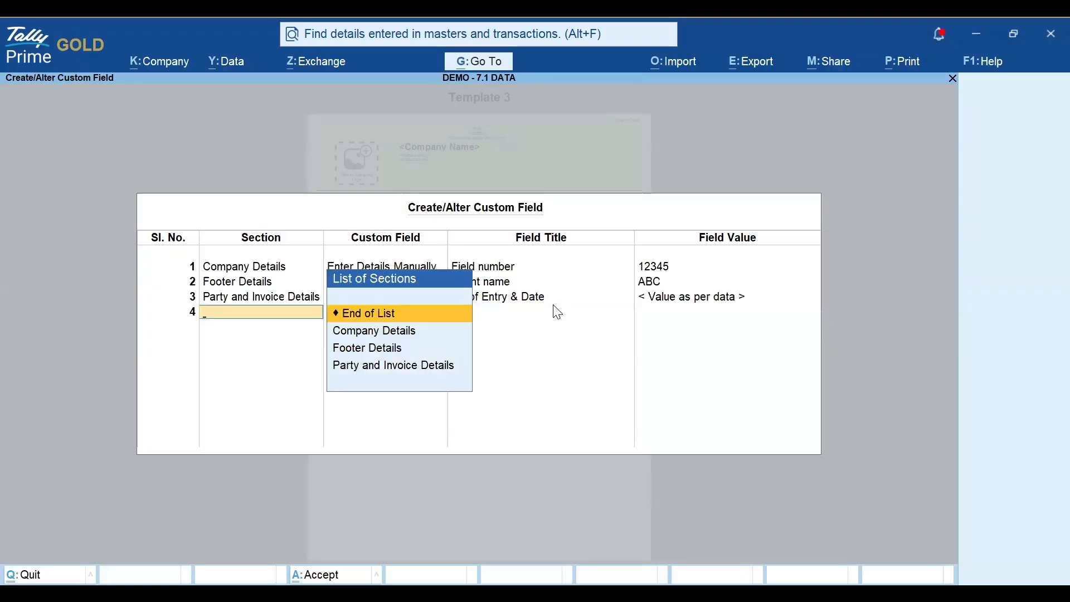
Add a fourth, manually entered custom field titled Demo with value Demo to Party and Invoice Details, and accept the custom fields.
{"action": "key", "text": "Down"}
{"action": "key", "text": "Down"}
{"action": "key", "text": "Down"}
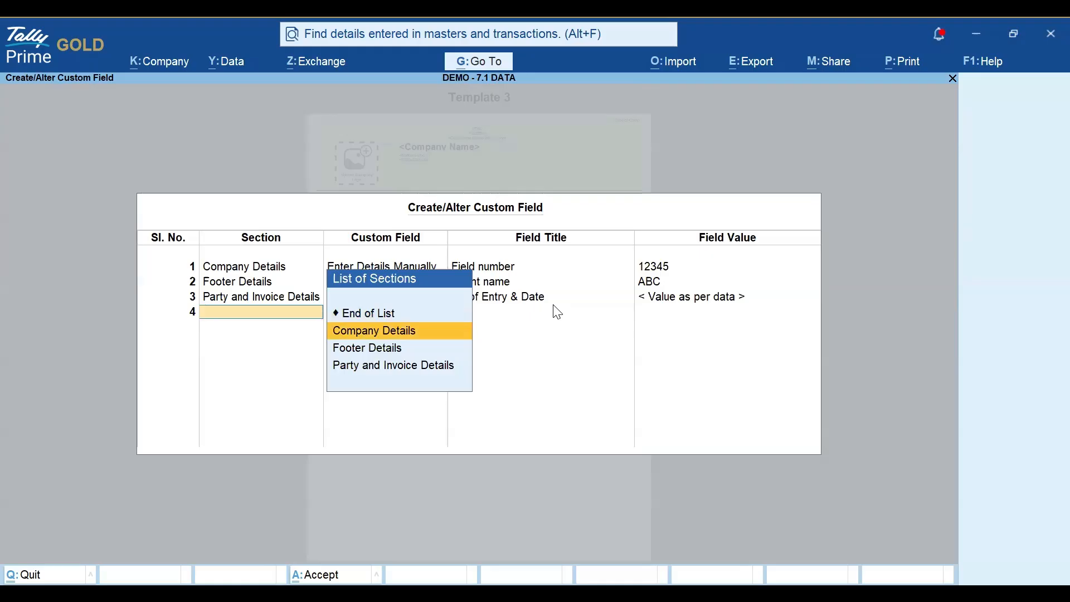
{"action": "key", "text": "Return"}
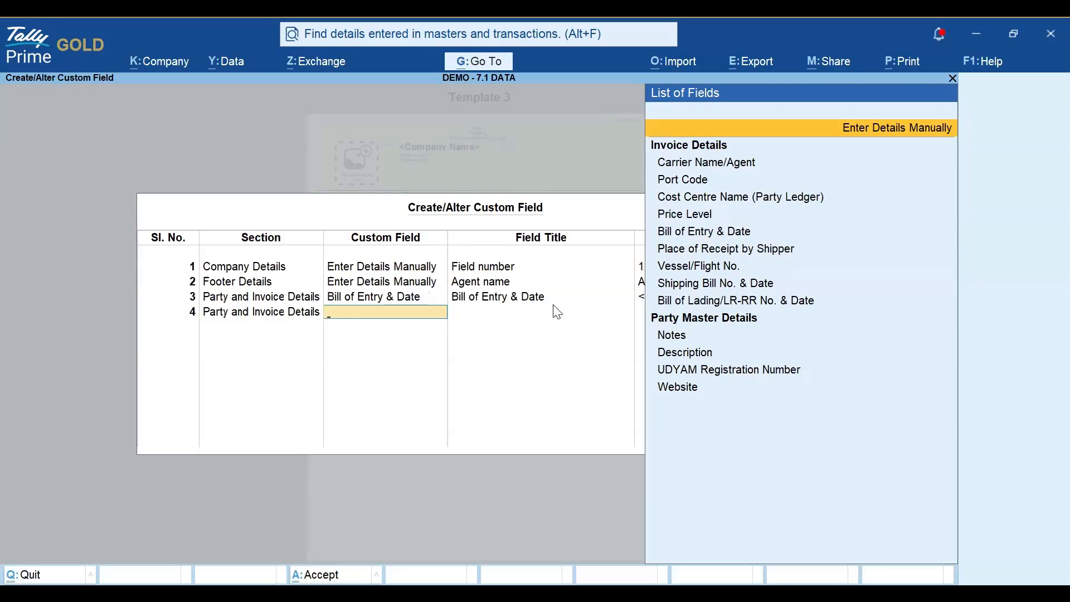
{"action": "key", "text": "Return"}
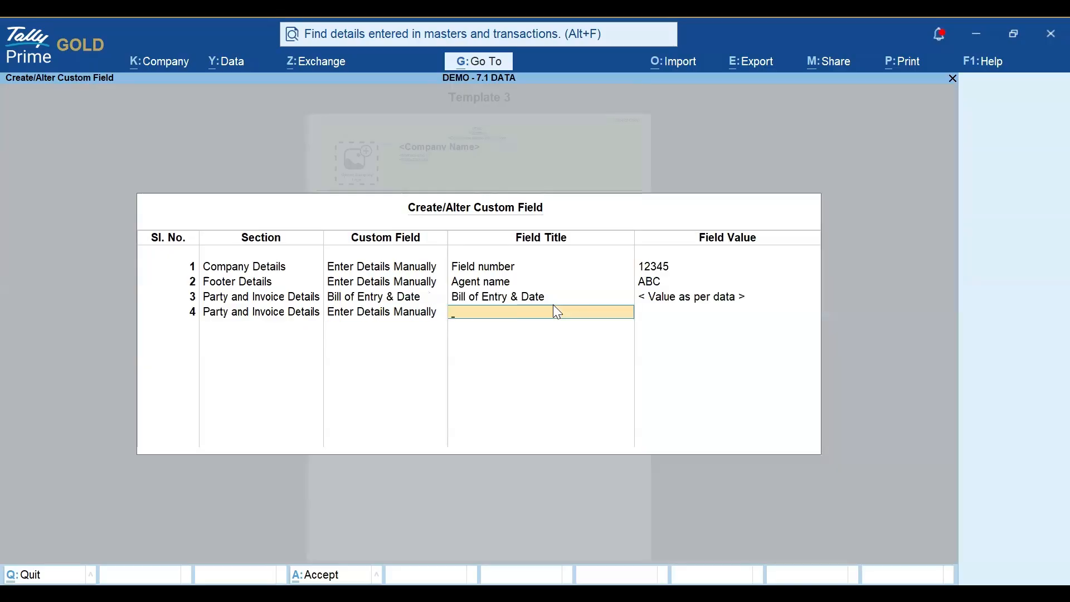
{"action": "type", "text": "Demo"}
{"action": "key", "text": "Return"}
{"action": "type", "text": "Demo"}
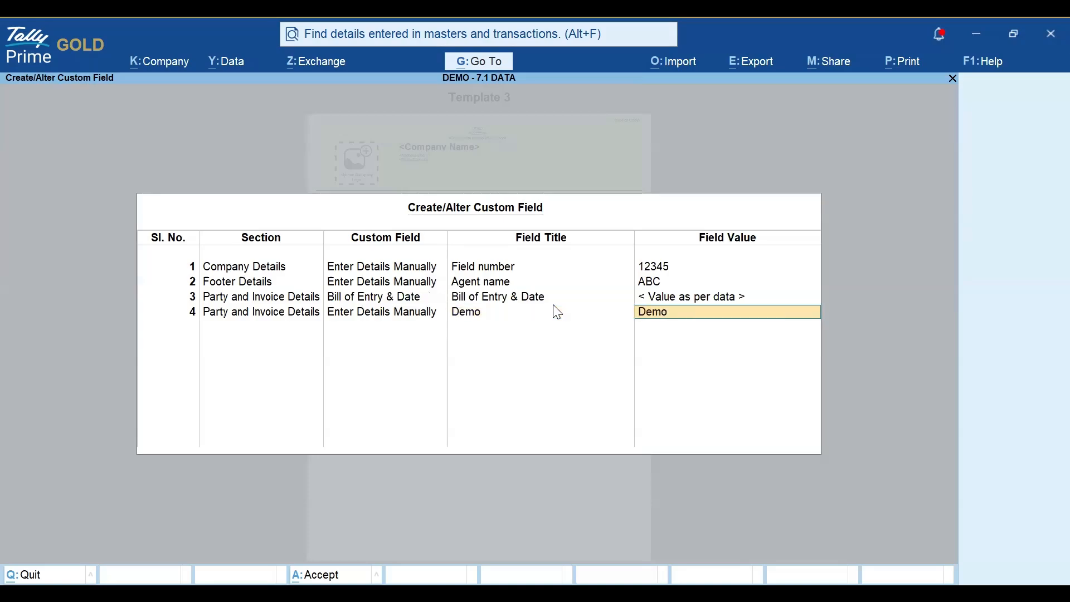
{"action": "key", "text": "Return"}
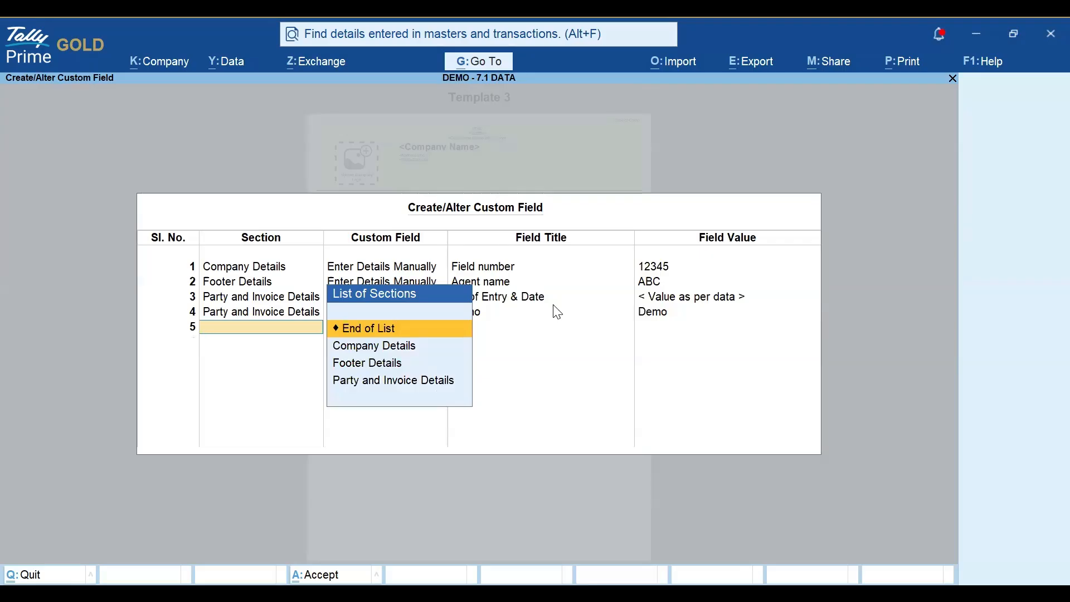
{"action": "key", "text": "Return"}
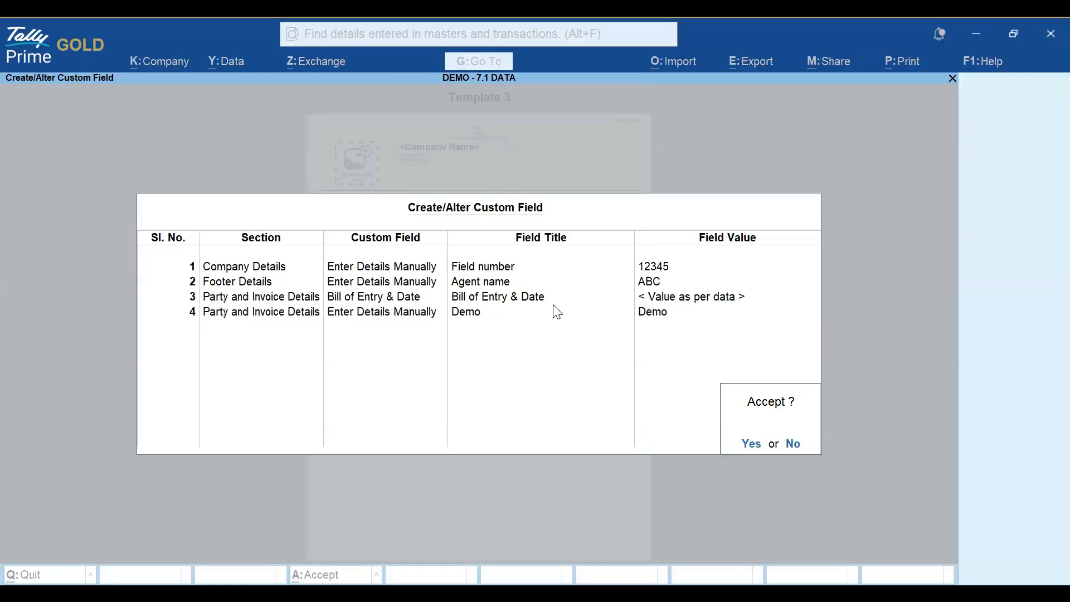
{"action": "key", "text": "Return"}
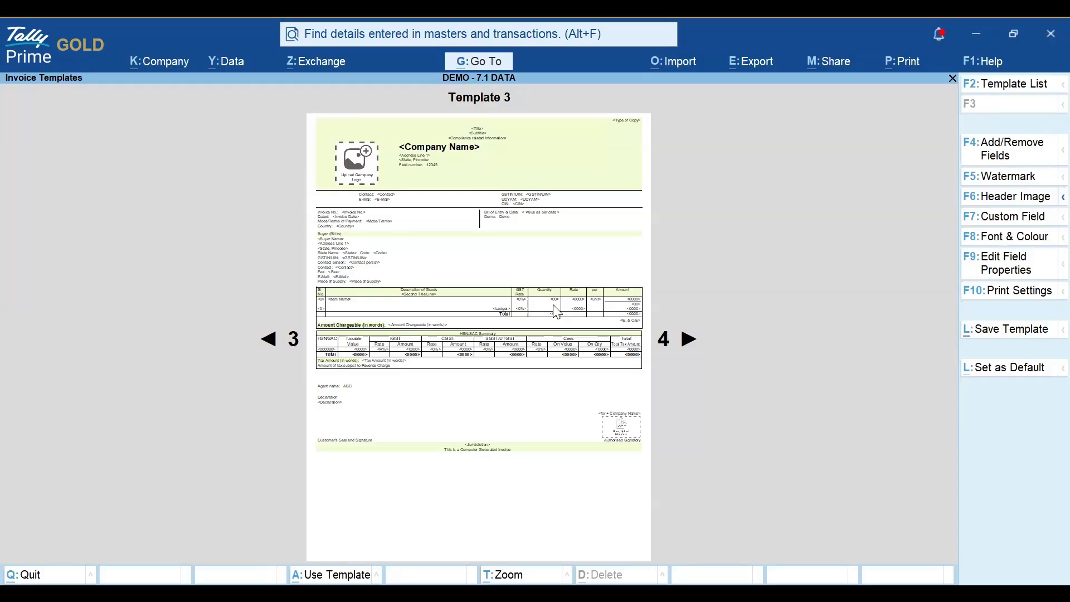
Save and use the customised template as Template 3 - User Template, without setting it as default for all Sales.
{"action": "key", "text": "ctrl+a"}
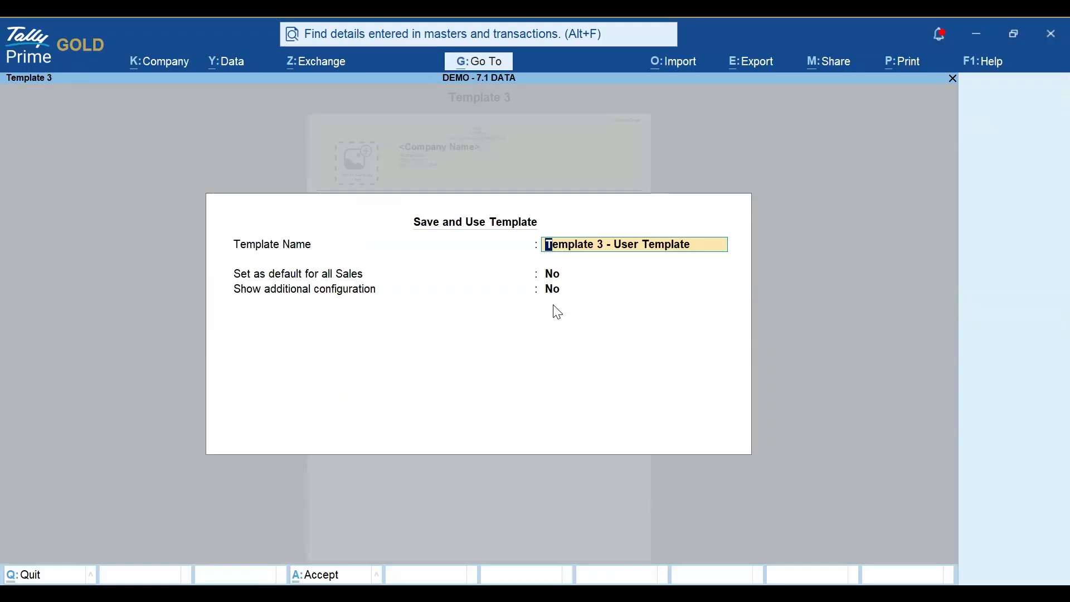
{"action": "key", "text": "Return"}
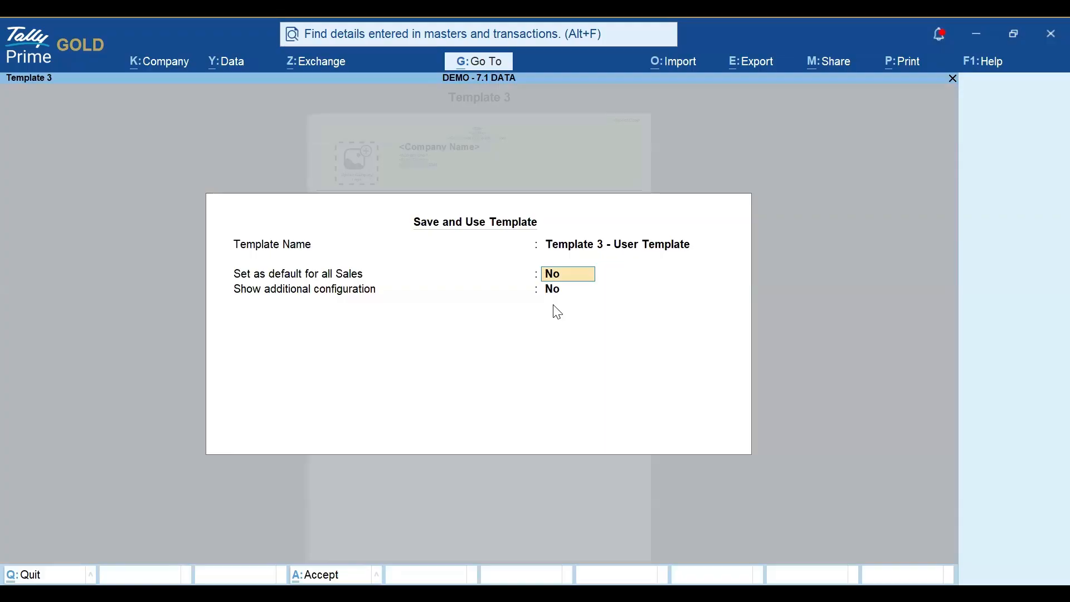
{"action": "key", "text": "ctrl+a"}
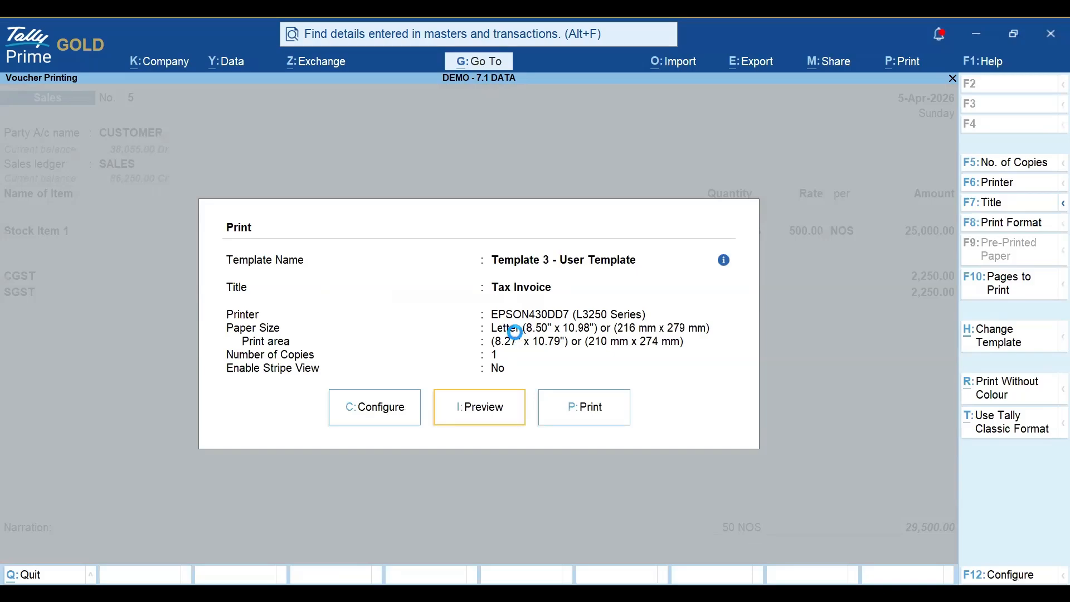
Preview the sales invoice enlarged, check the custom fields in its header, invoice details and footer, and close the preview.
{"action": "key", "text": "i"}
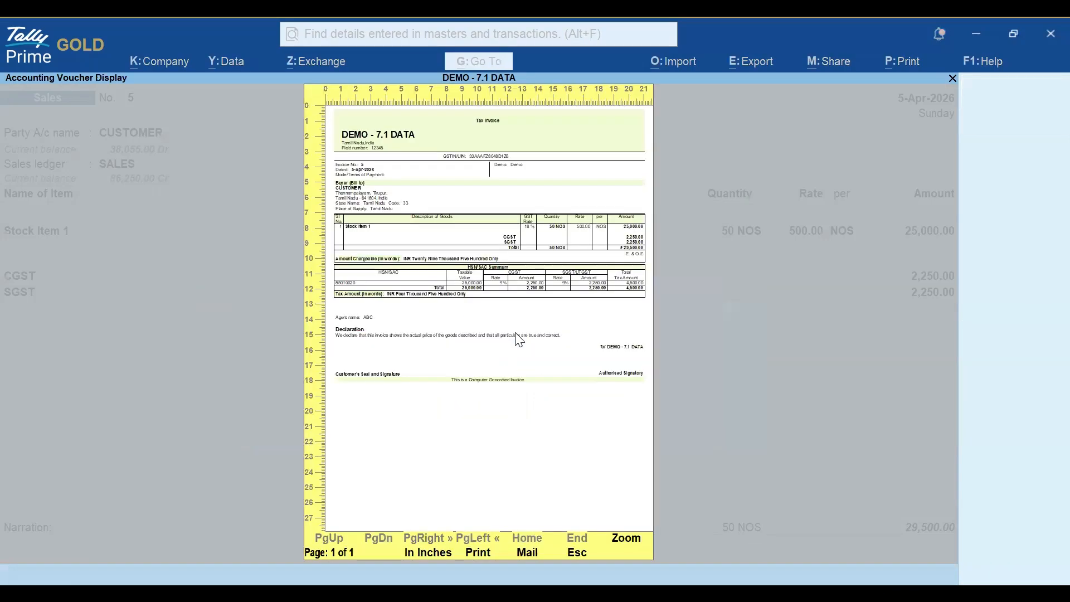
{"action": "left_click", "coordinate": [520, 340]}
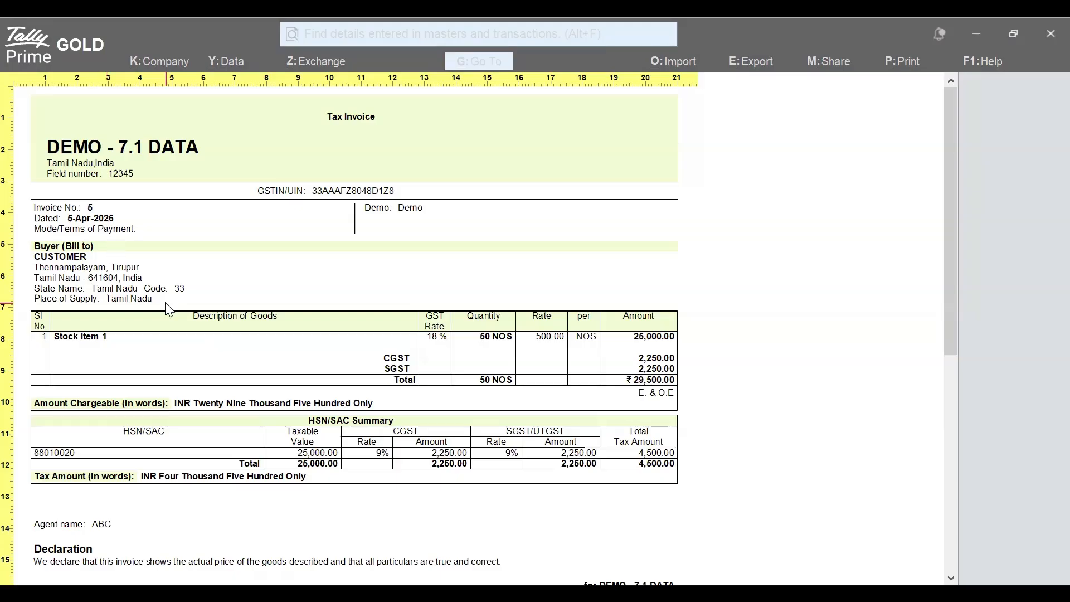
{"action": "scroll", "coordinate": [168, 309], "scroll_direction": "down", "scroll_amount": 10}
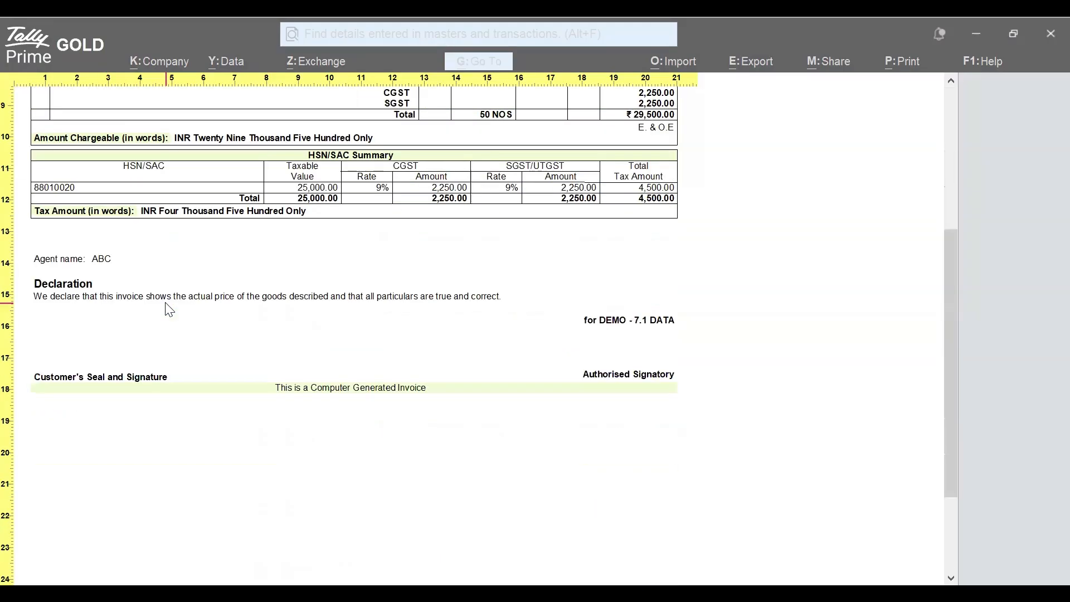
{"action": "scroll", "coordinate": [169, 309], "scroll_direction": "up", "scroll_amount": 1}
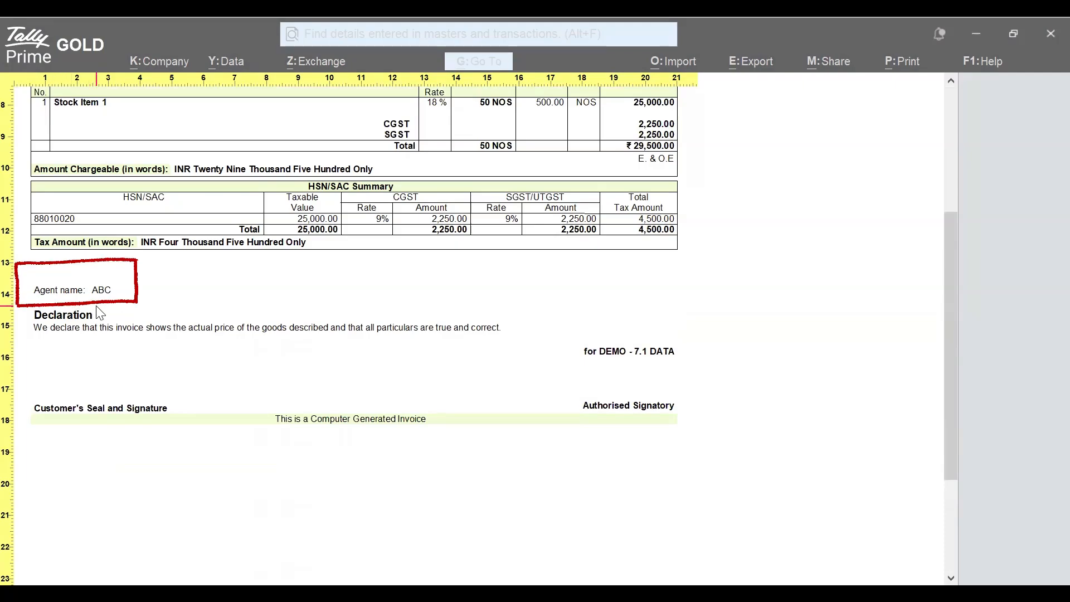
{"action": "scroll", "coordinate": [99, 312], "scroll_direction": "down", "scroll_amount": 1}
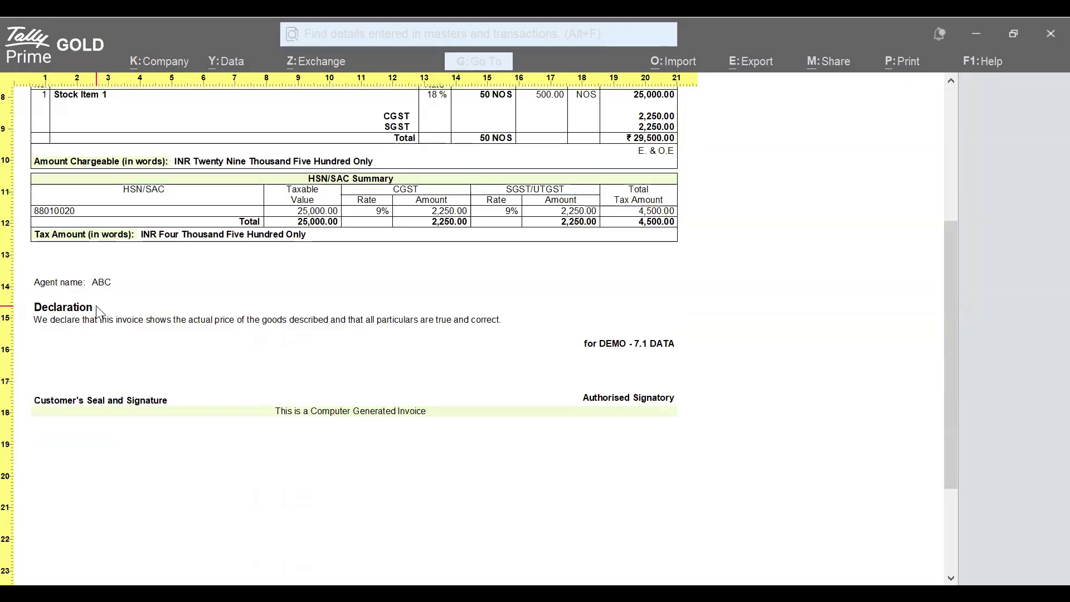
{"action": "scroll", "coordinate": [99, 313], "scroll_direction": "up", "scroll_amount": 5}
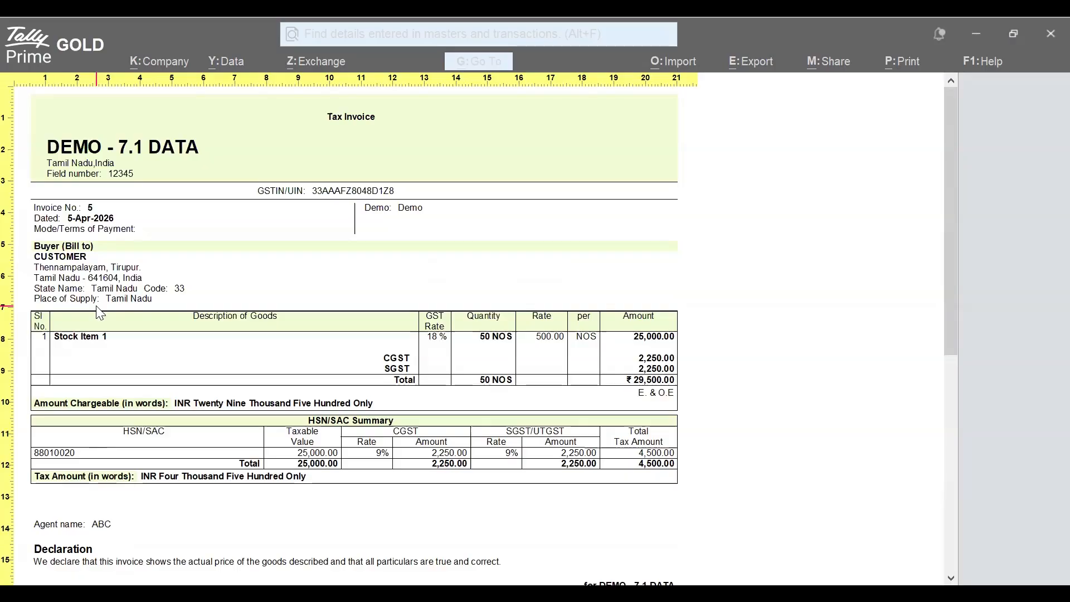
{"action": "key", "text": "alt+z"}
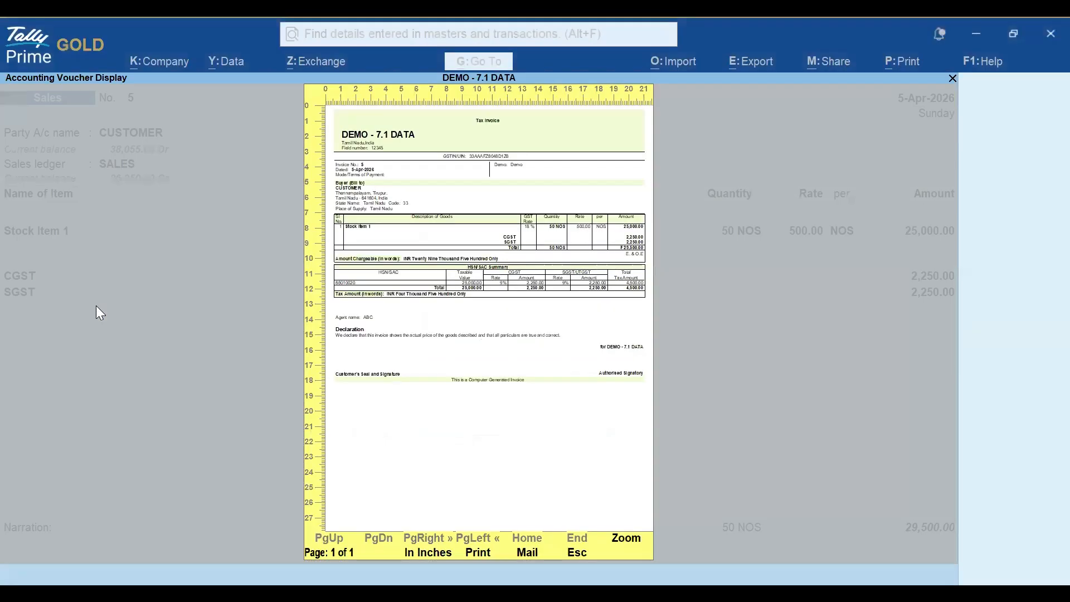
{"action": "key", "text": "Escape"}
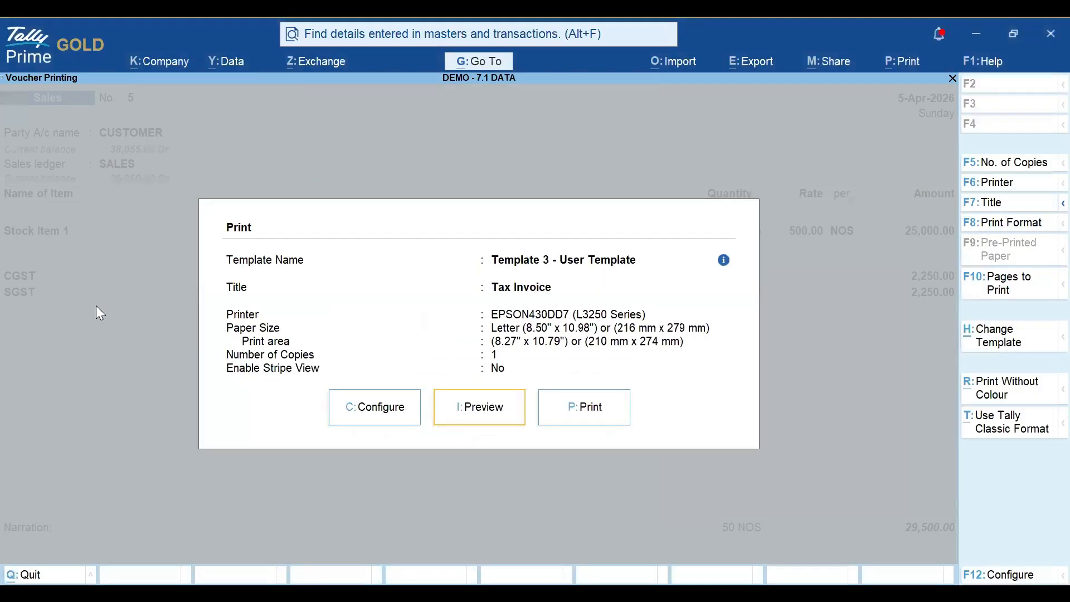